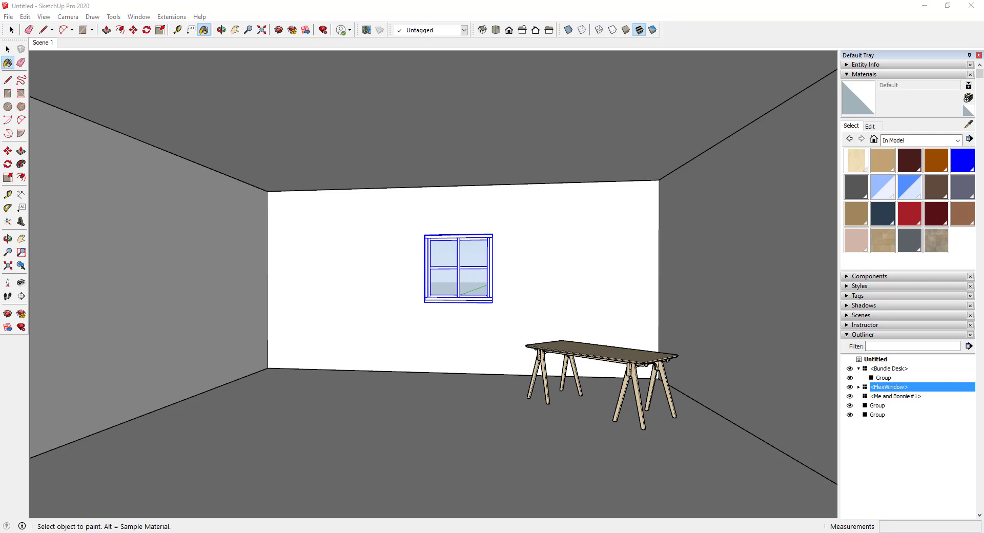
Step: Switch to the browser and look over the Texture Haven home page
key("alt+Tab")
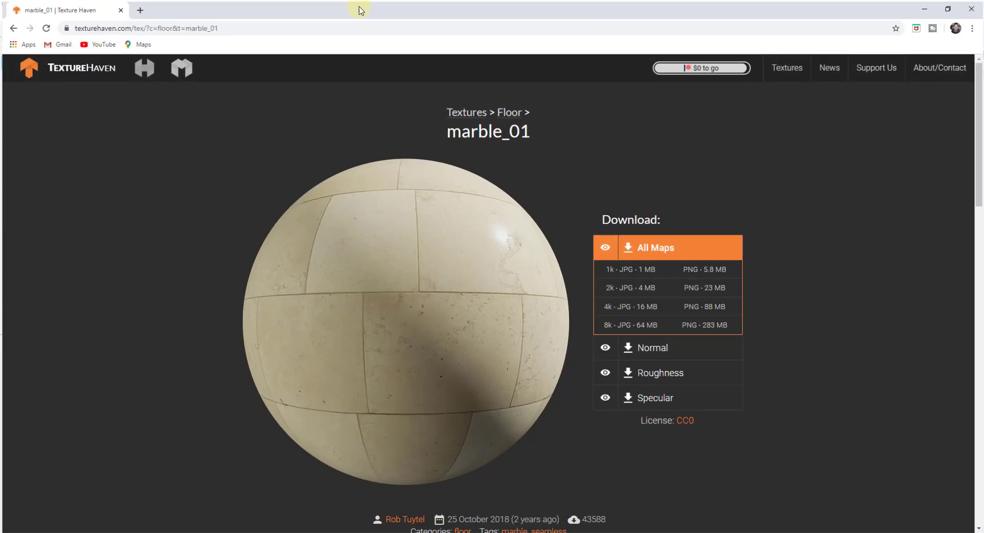
left_click(82, 69)
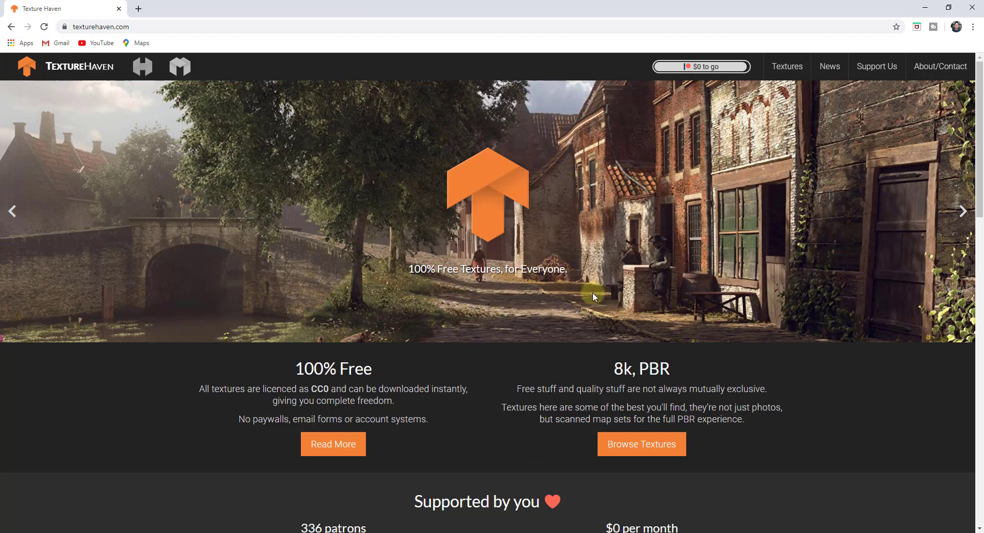
scroll(509, 318, "down", 2)
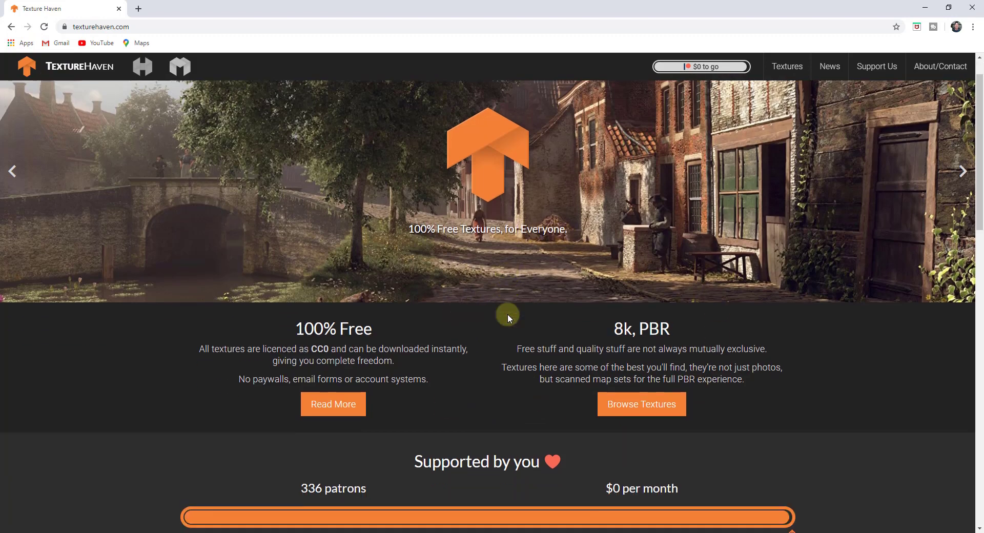
scroll(509, 318, "down", 2)
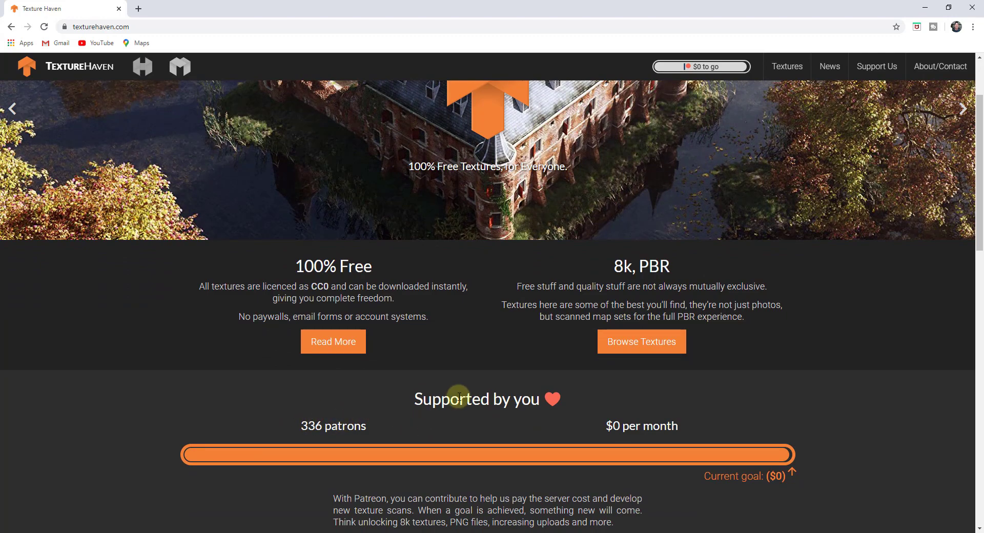
scroll(459, 396, "up", 2)
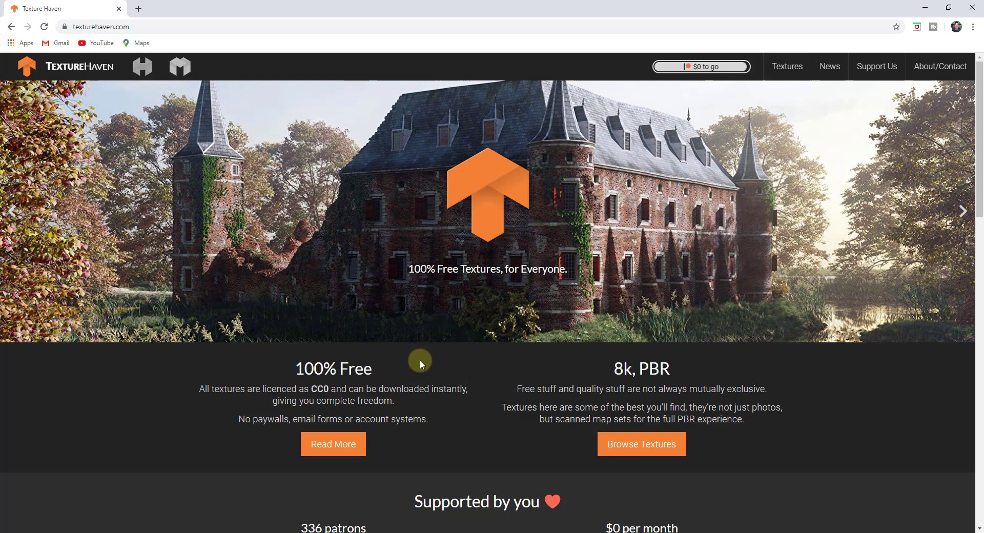
Step: Browse the Floor textures, open the marble_01 page and show the download options for all of its maps
left_click(784, 72)
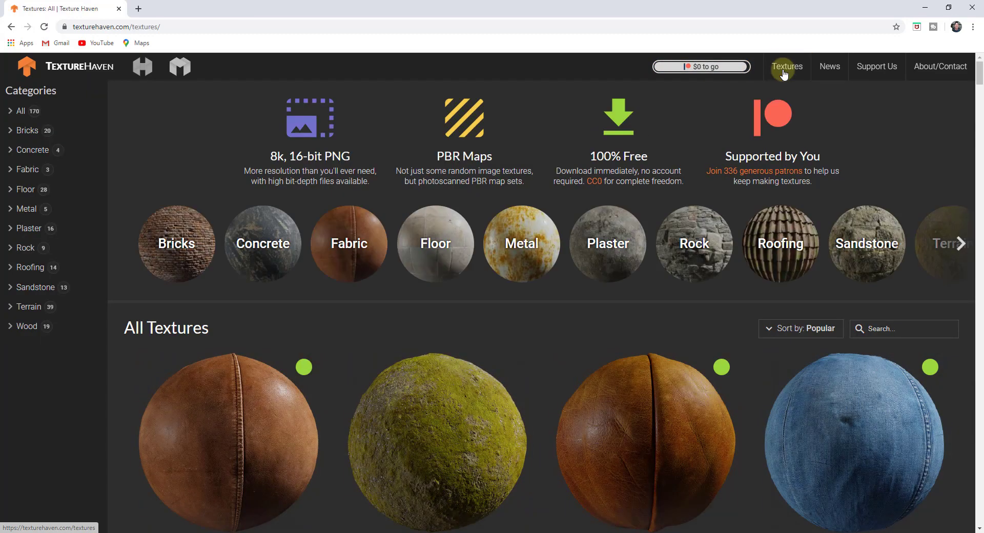
left_click(434, 247)
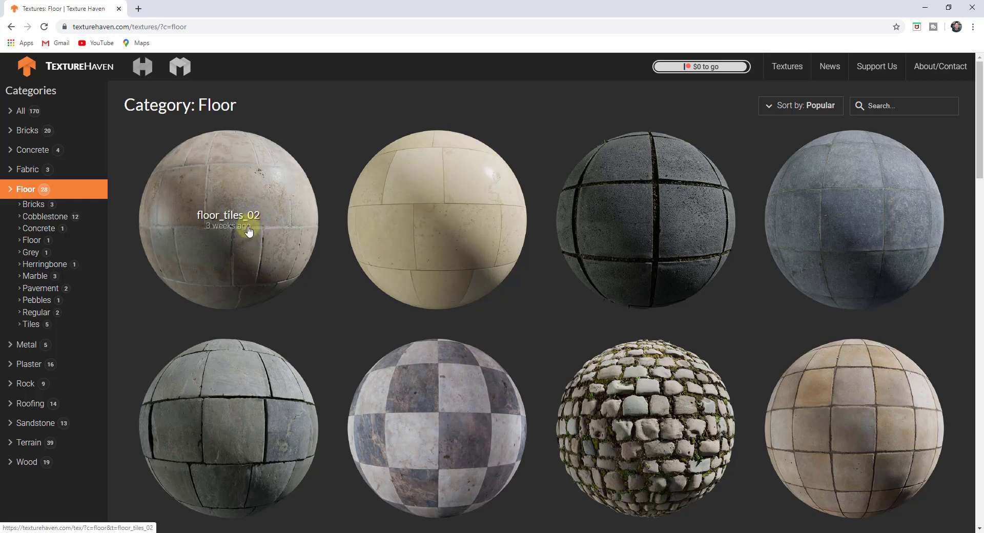
left_click(439, 218)
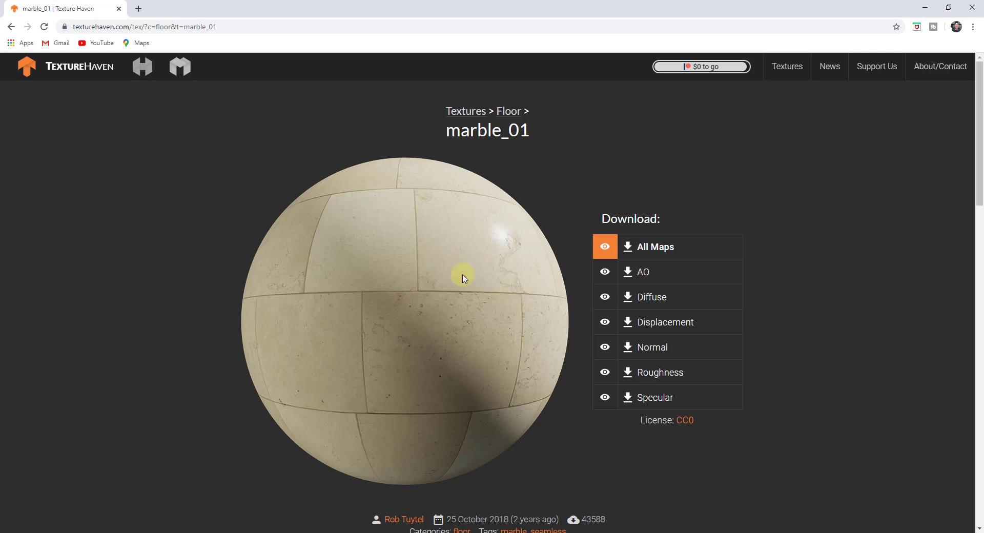
scroll(472, 315, "down", 1)
scroll(479, 319, "up", 1)
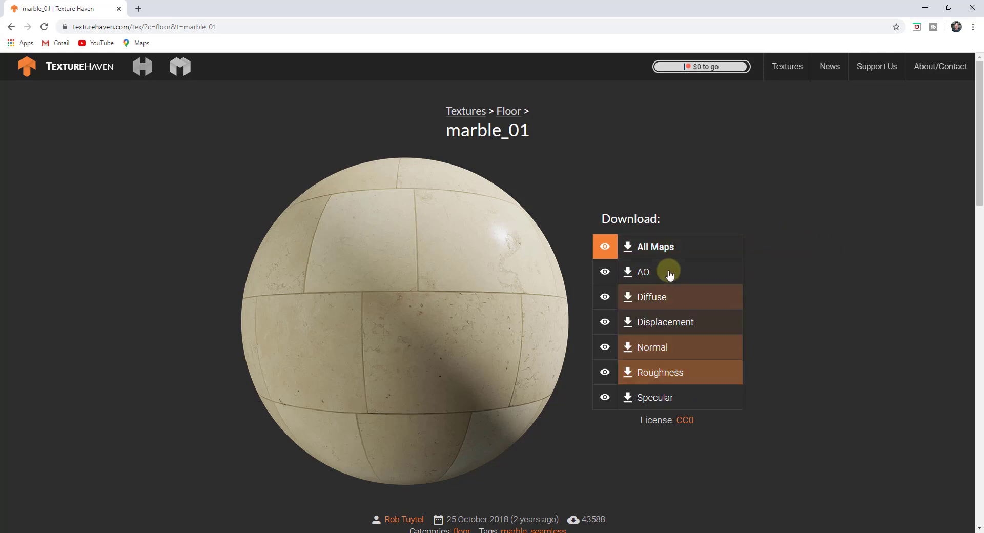
left_click(657, 247)
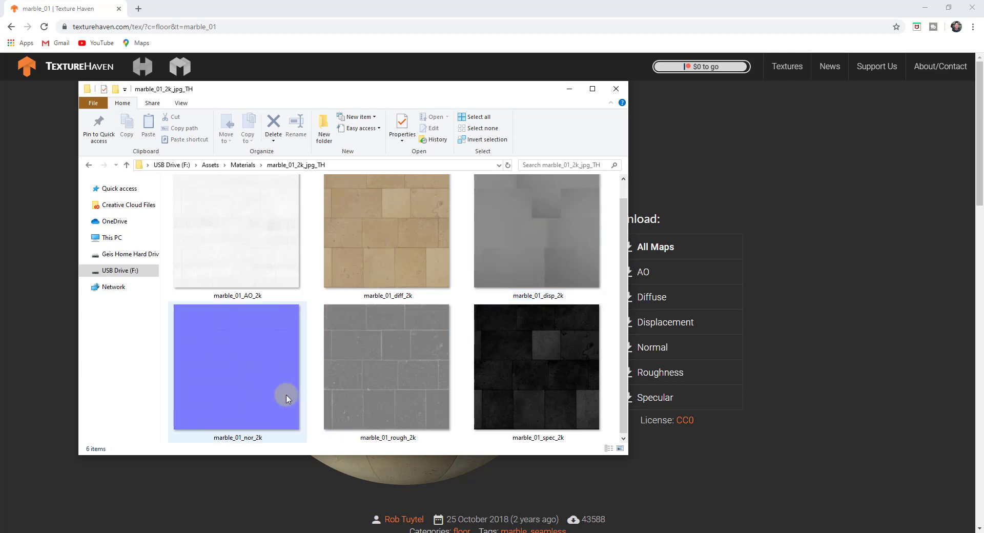
Step: Open marble_01_rough_2k from the marble_01_2k_jpg_TH folder and examine the roughness map's detail up close
left_click(528, 378)
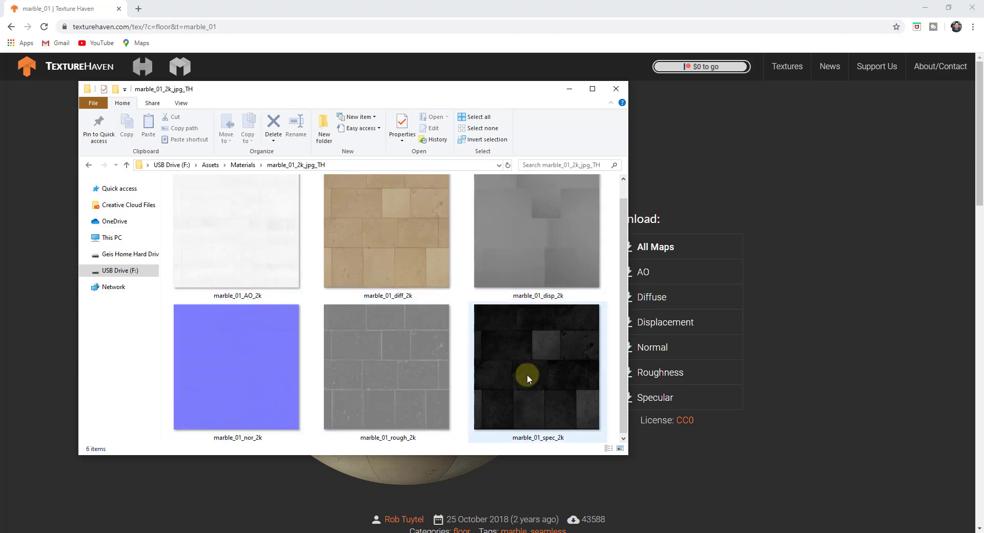
left_click(374, 357)
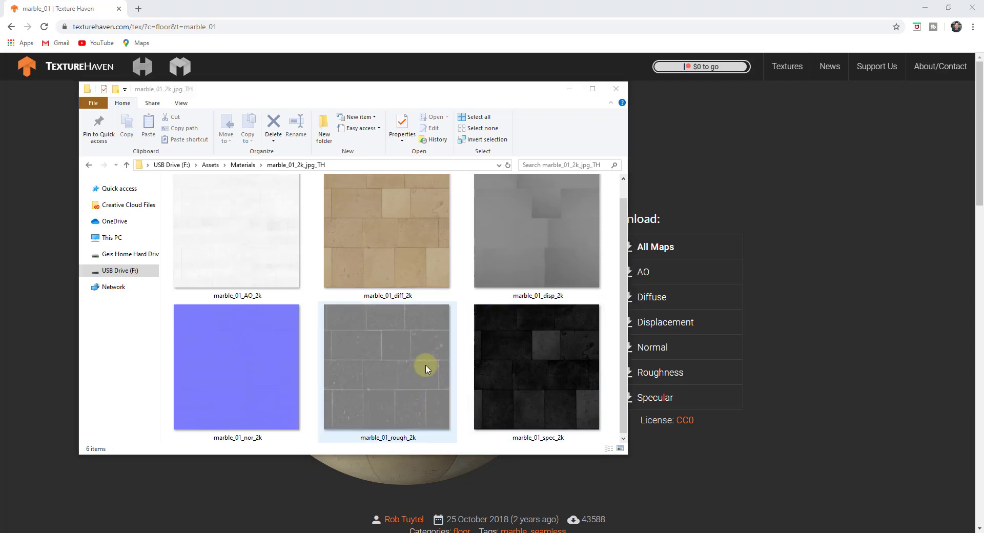
left_click(426, 368)
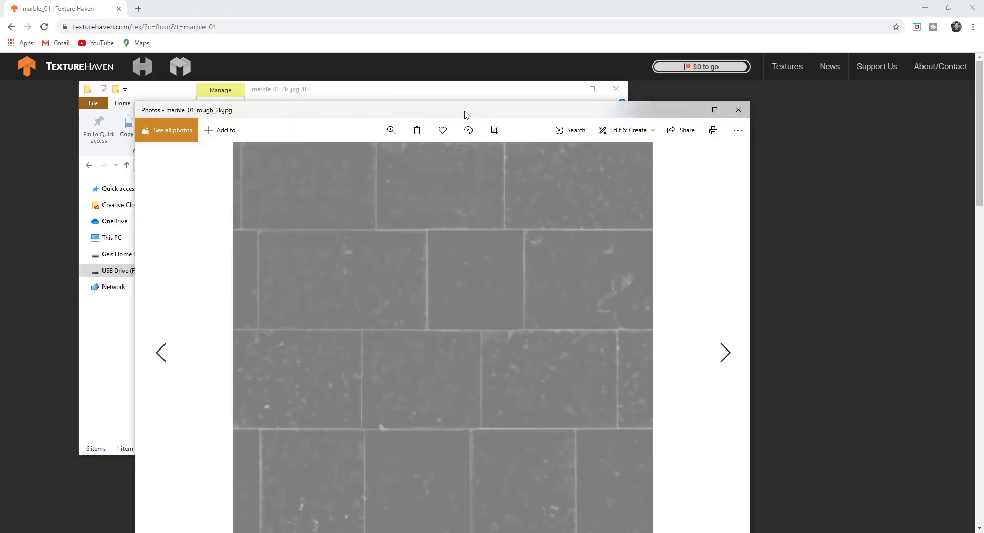
double_click(465, 111)
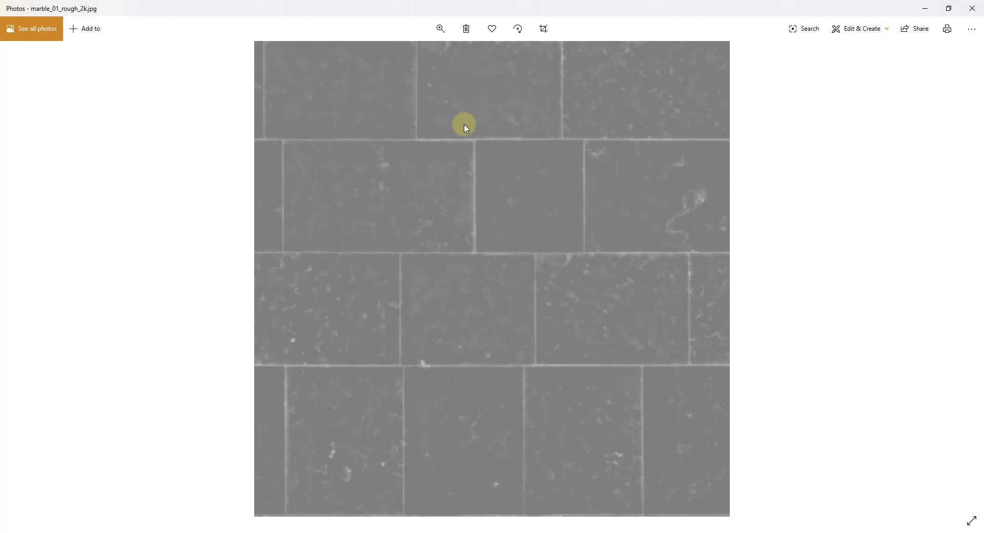
left_click(440, 29)
left_click_drag(391, 55, 453, 57)
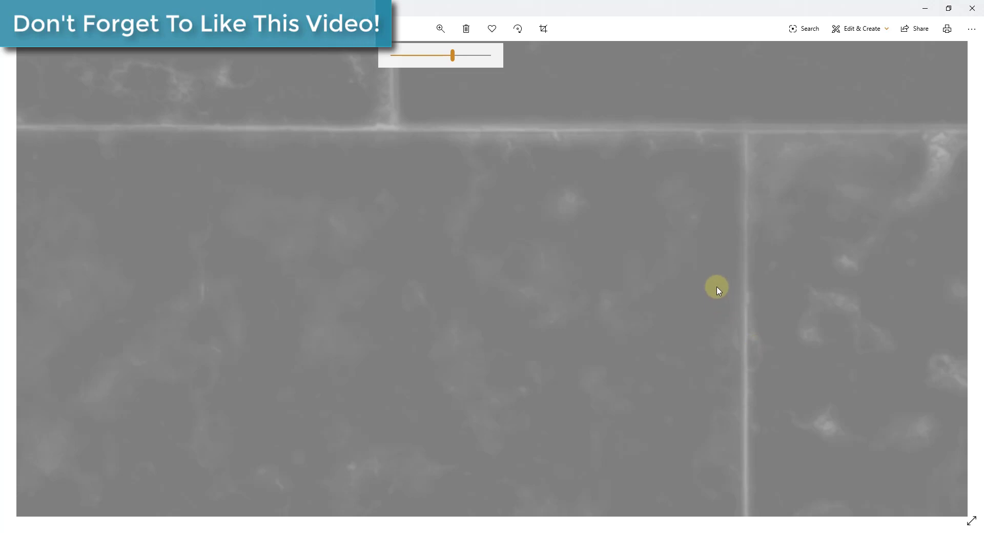
left_click_drag(453, 56, 391, 57)
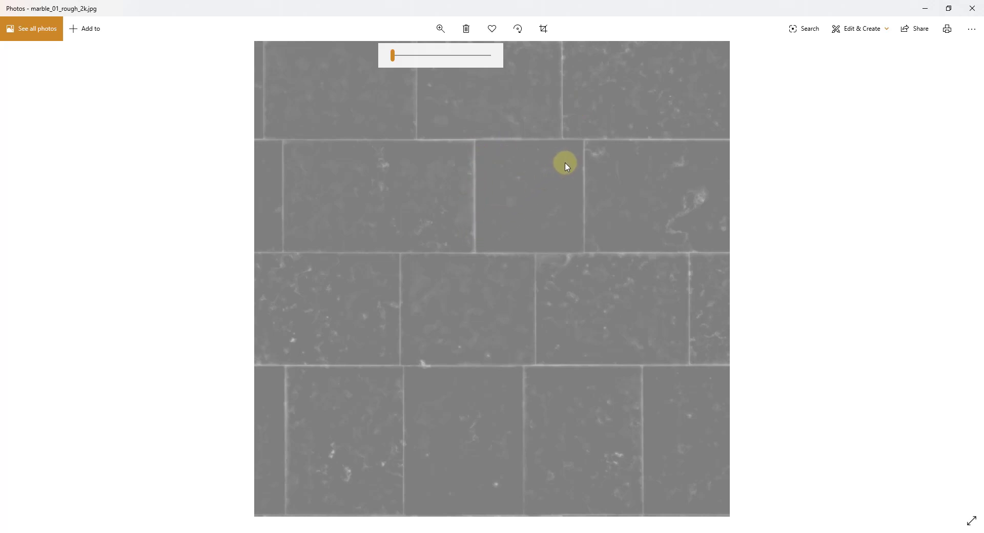
left_click(926, 8)
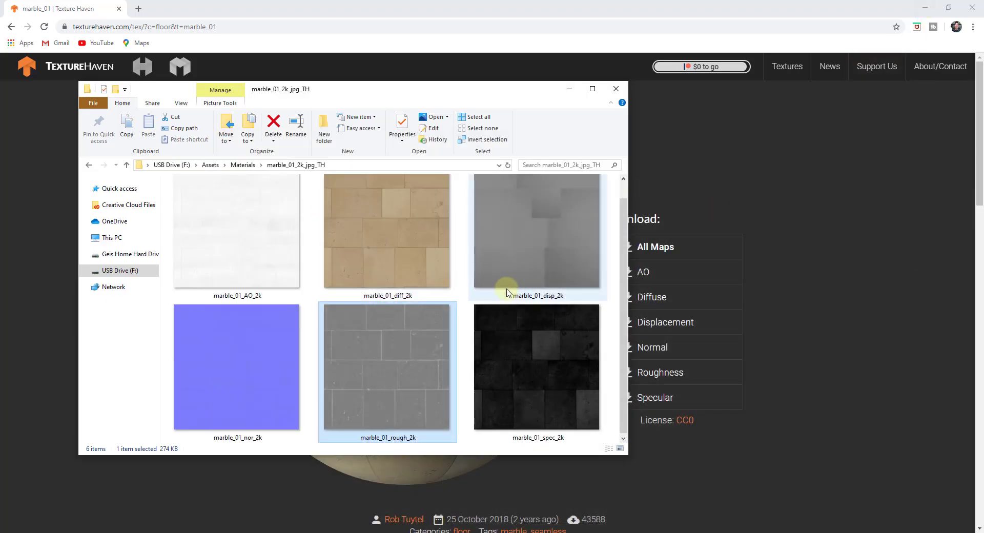
Step: Return to SketchUp and start a new material named FloorTileLight
left_click_drag(443, 91, 983, 91)
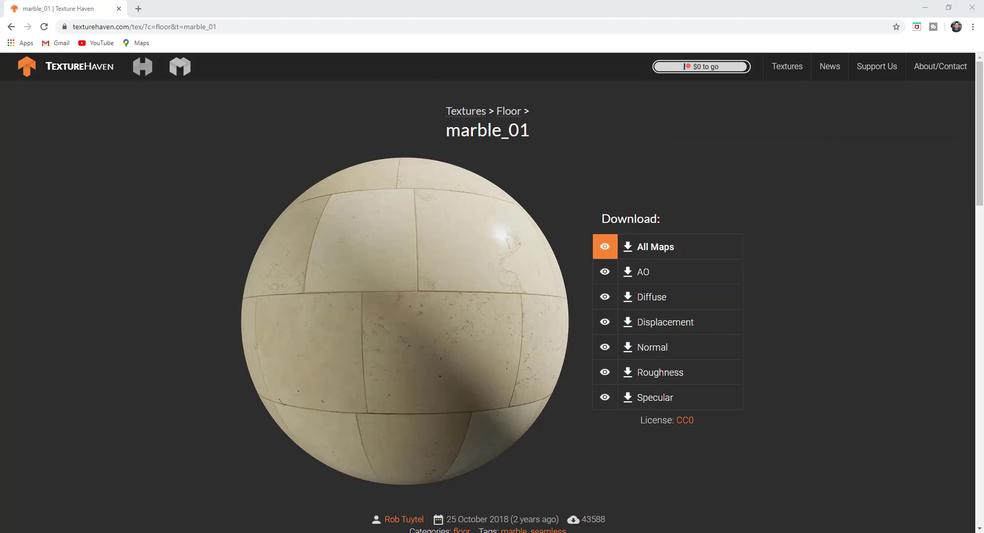
left_click(929, 9)
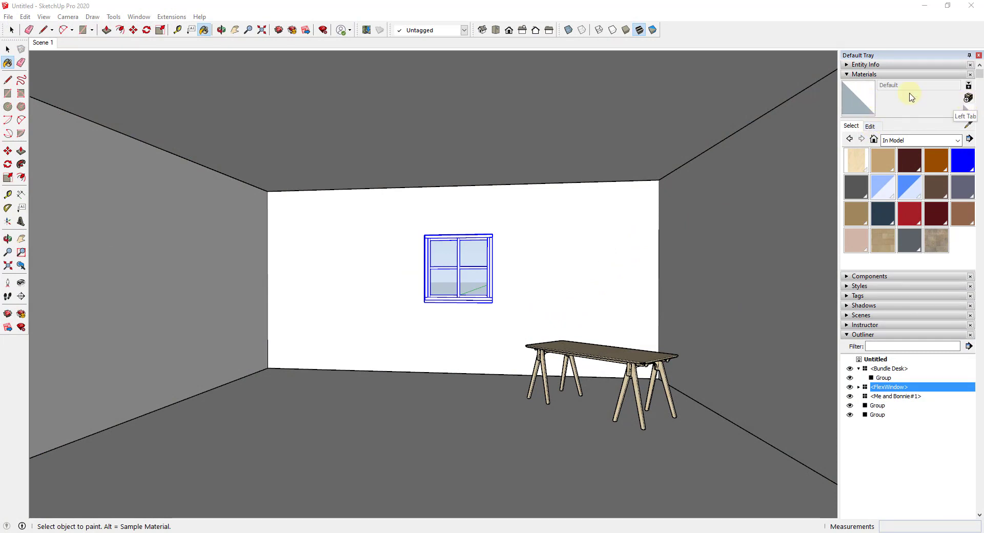
left_click(968, 99)
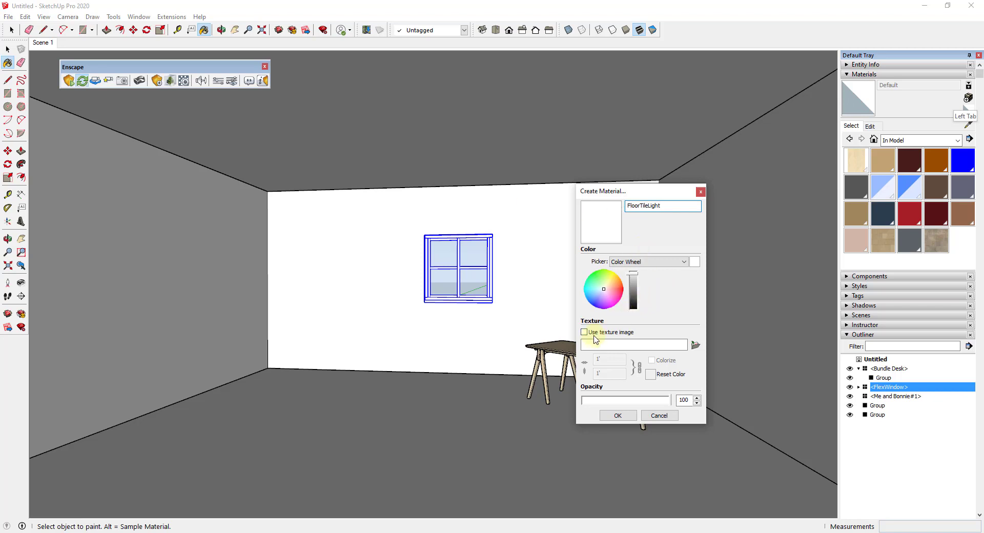
Step: Use the marble_01_diff_2k image as the FloorTileLight material's texture and create the material
left_click(596, 334)
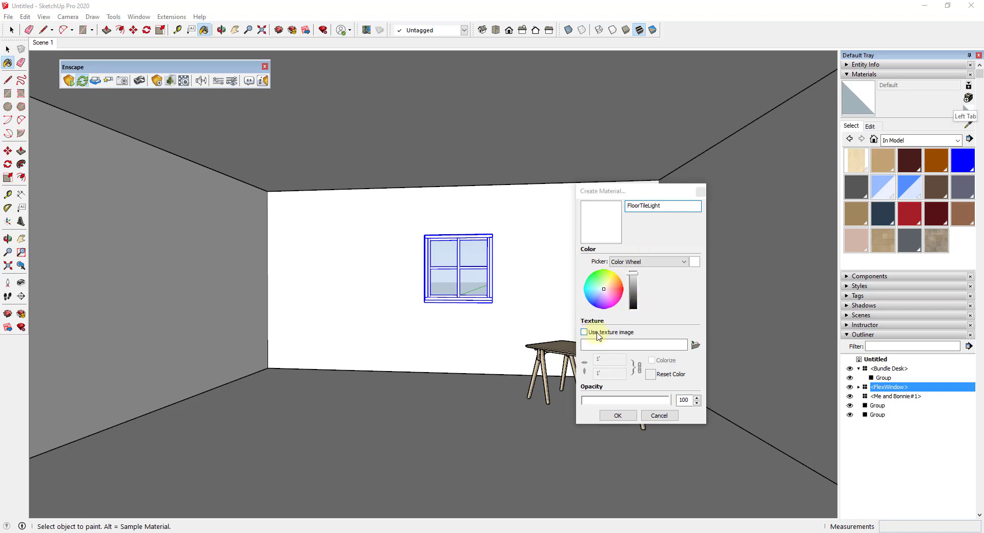
right_click(595, 351)
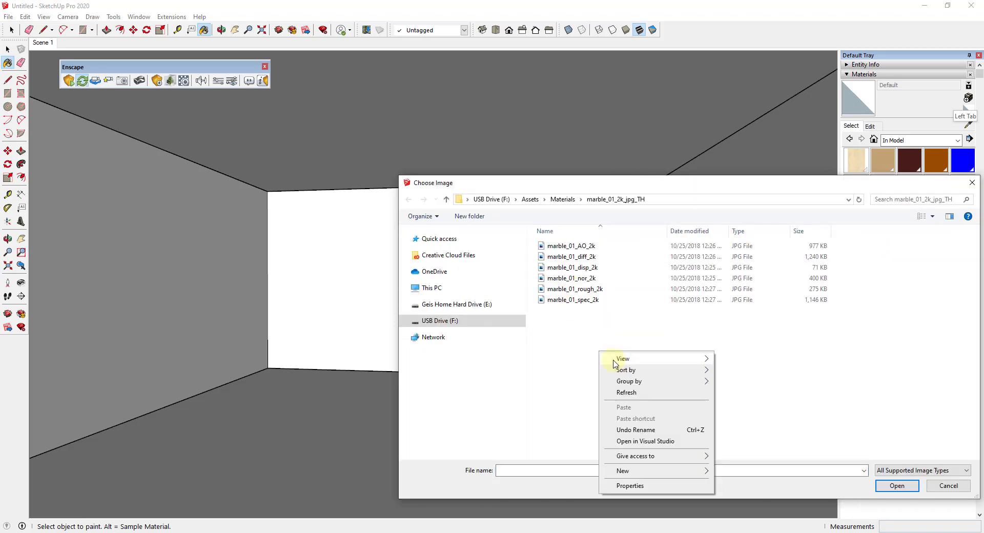
mouse_move(710, 361)
left_click(749, 371)
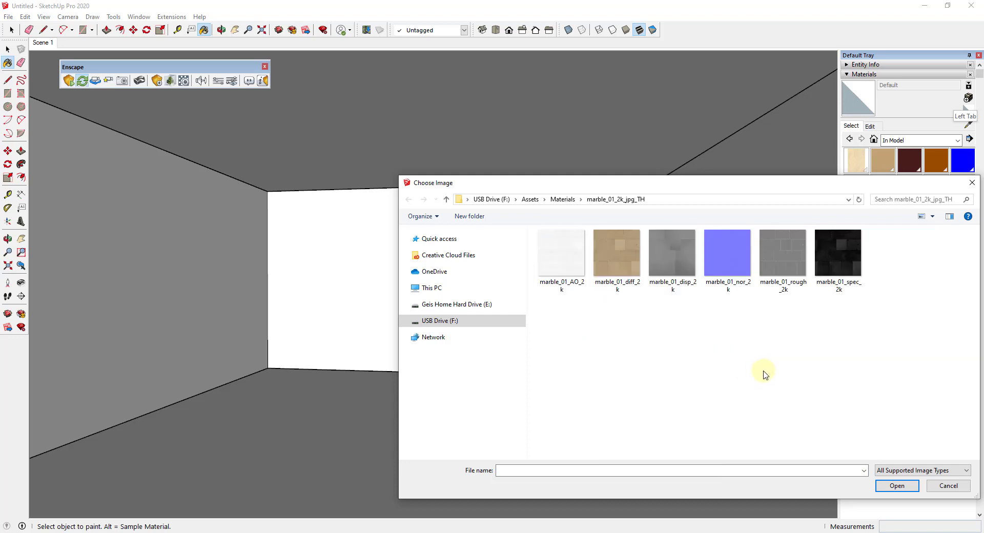
left_click_drag(680, 188, 574, 182)
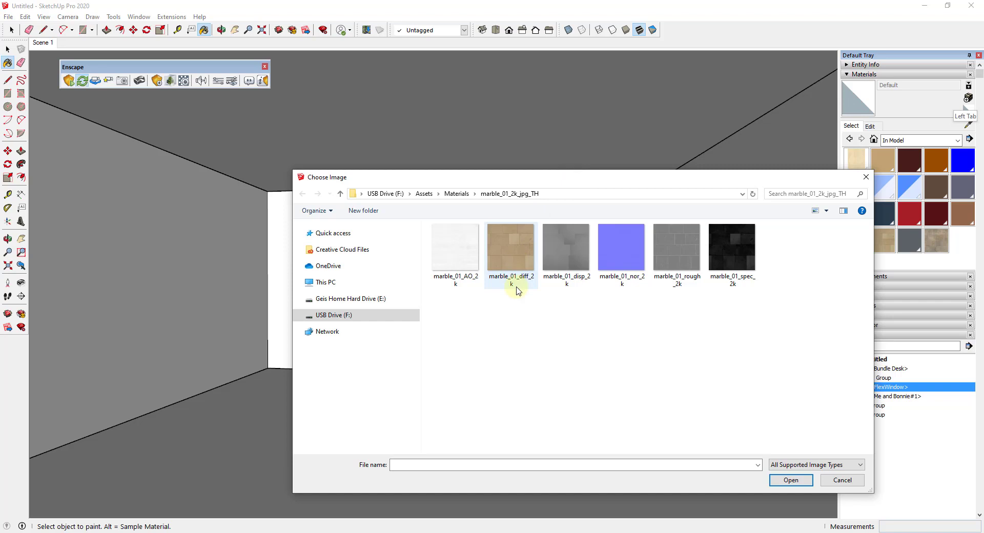
double_click(507, 250)
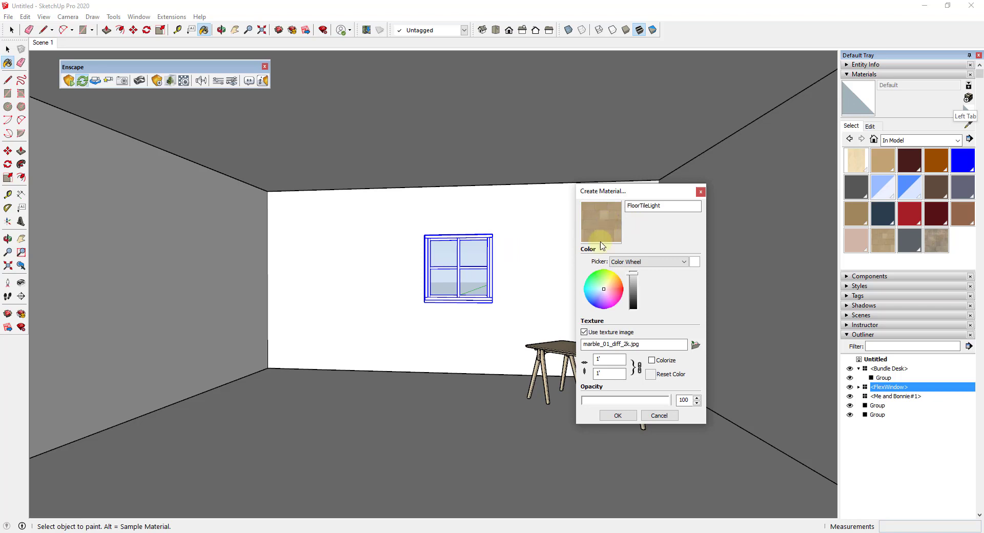
left_click(616, 415)
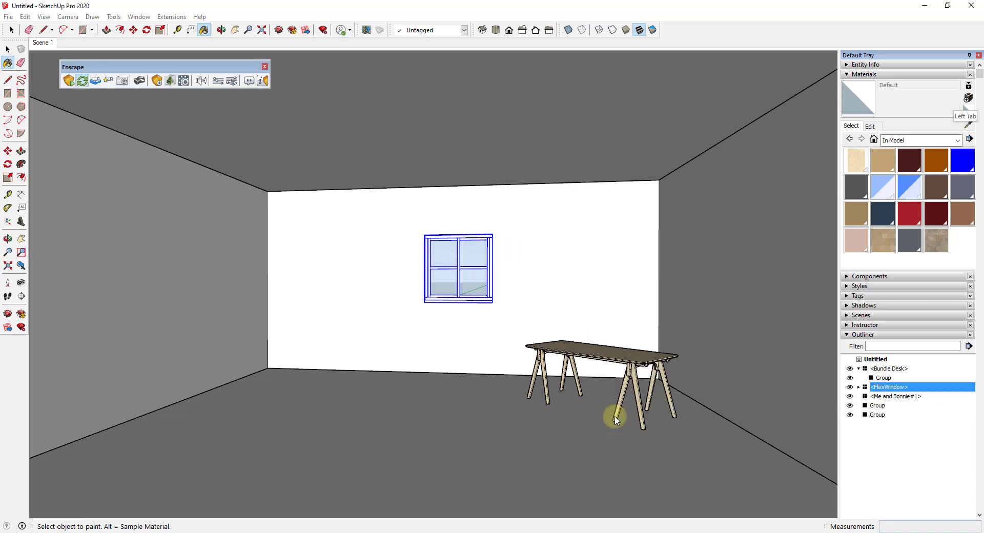
Step: Paint the room's floor with FloorTileLight and set the texture width to 5'
left_click(410, 439)
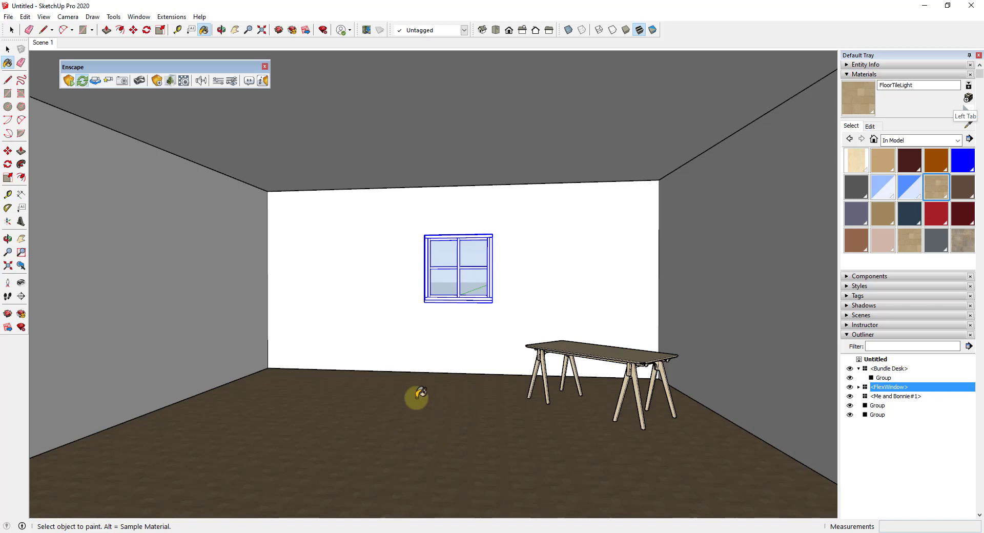
left_click(869, 127)
double_click(870, 243)
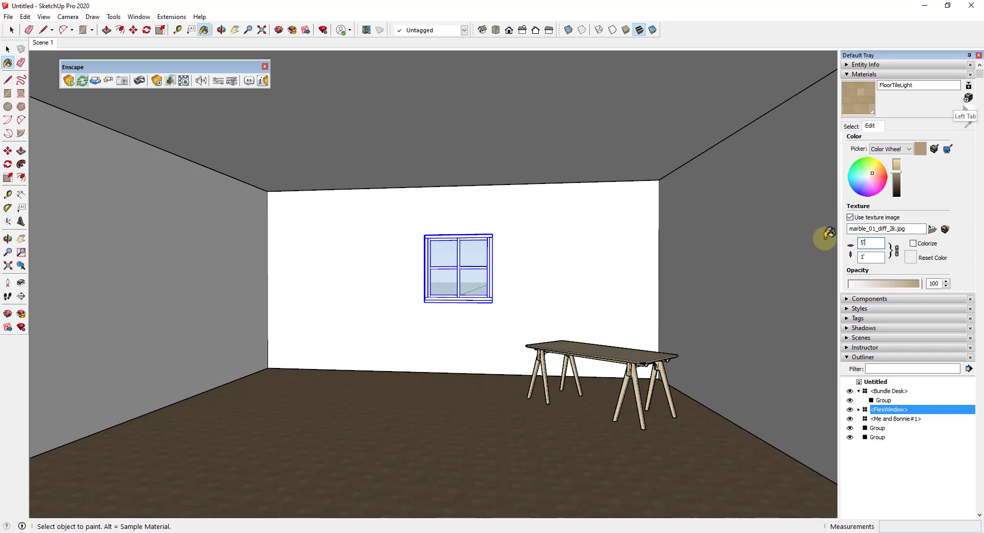
type("5")
key("Return")
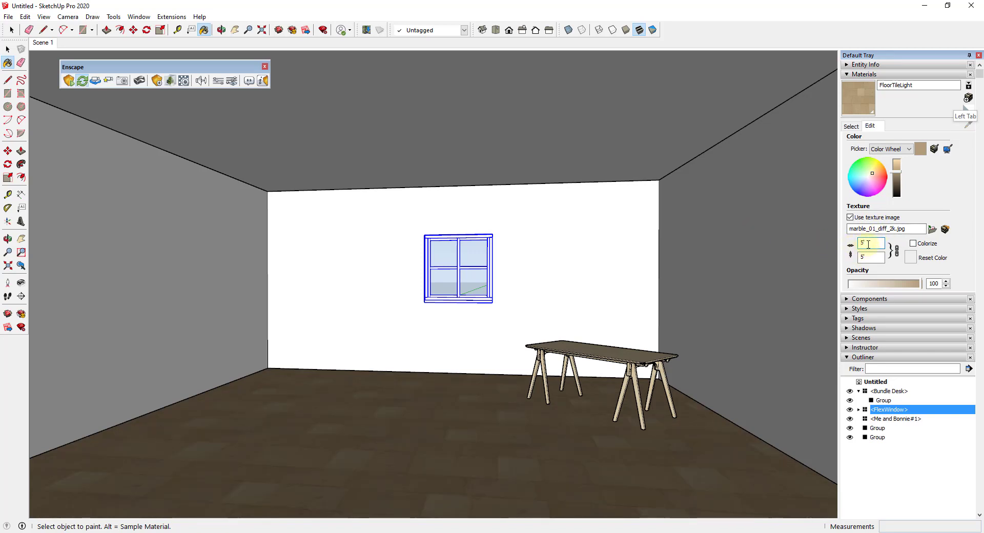
left_click(851, 126)
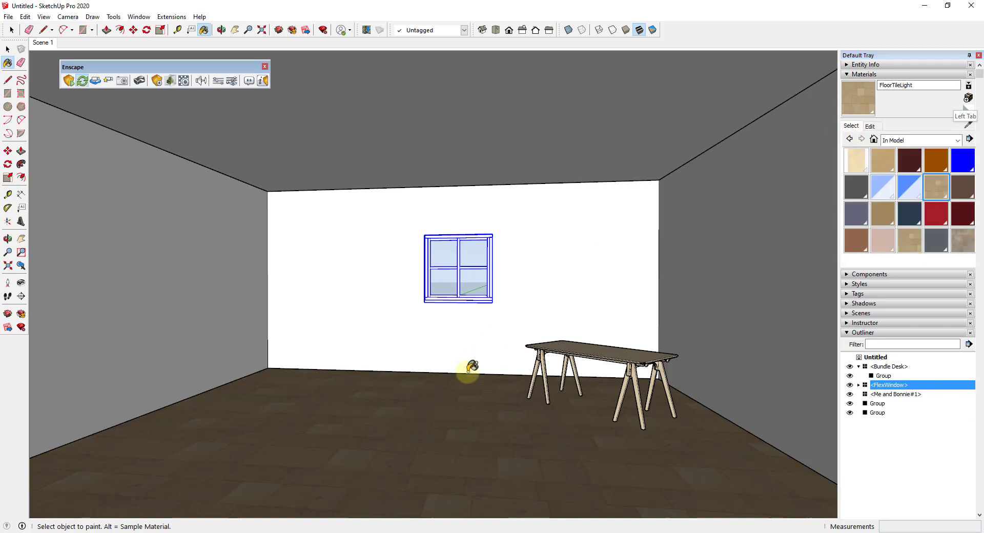
Step: Switch to the Enscape render, examine the tiled floor from several angles, and move the render window aside to return to SketchUp
middle_click_drag(463, 362, 471, 370)
scroll(461, 484, "up", 4)
scroll(463, 451, "down", 3)
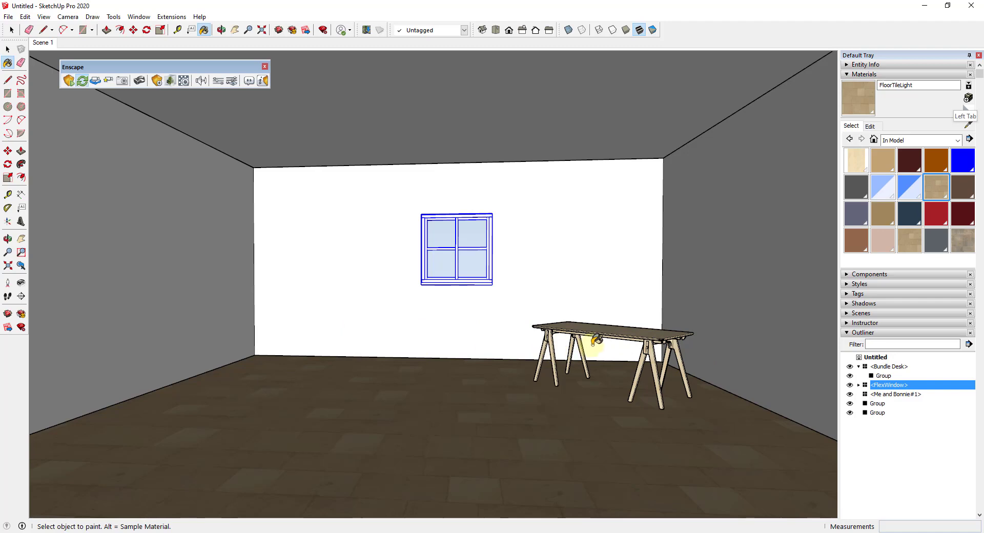
key("alt+Tab")
mouse_move(606, 338)
left_mouse_down()
mouse_move(575, 403)
mouse_move(561, 167)
left_mouse_up()
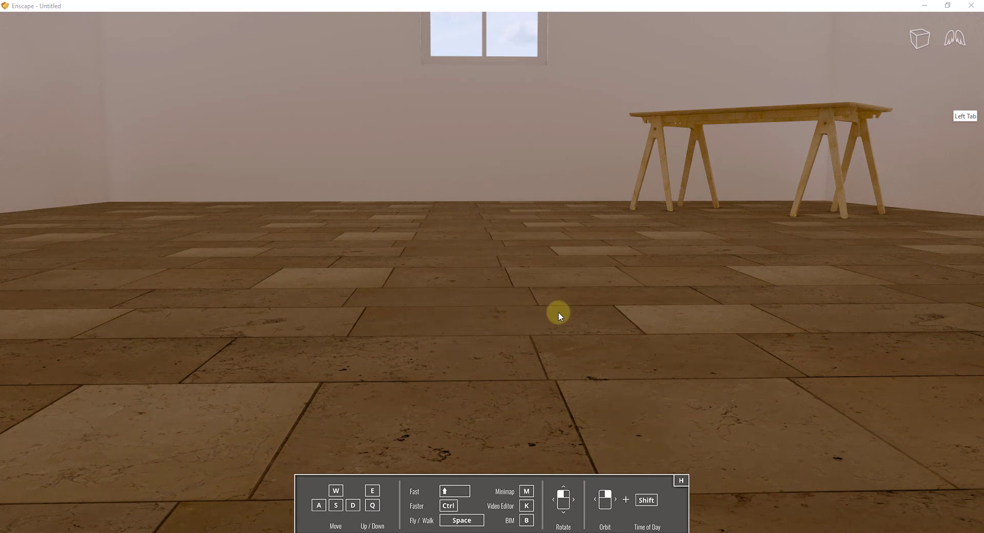
right_click_drag(558, 313, 557, 313)
left_click_drag(558, 314, 571, 342)
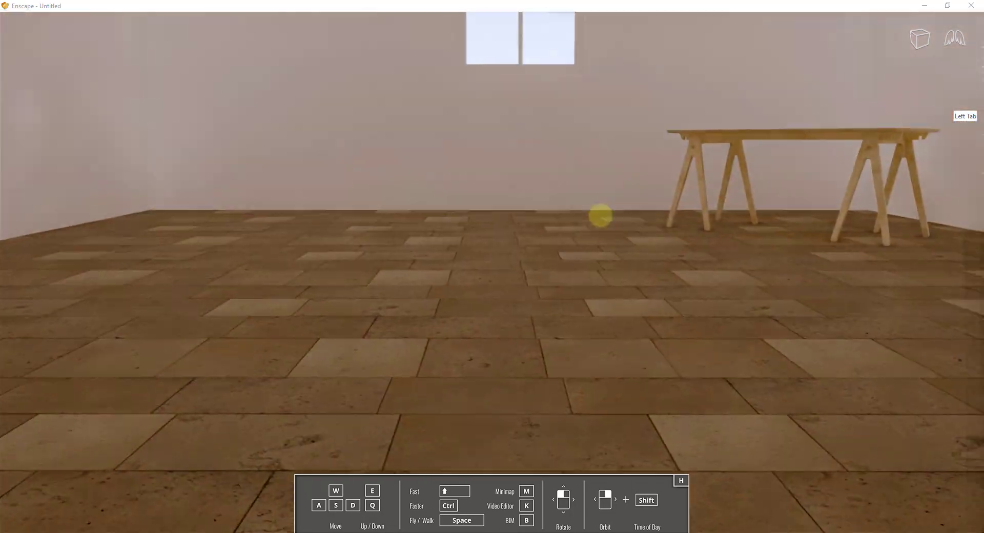
left_click_drag(600, 213, 596, 214)
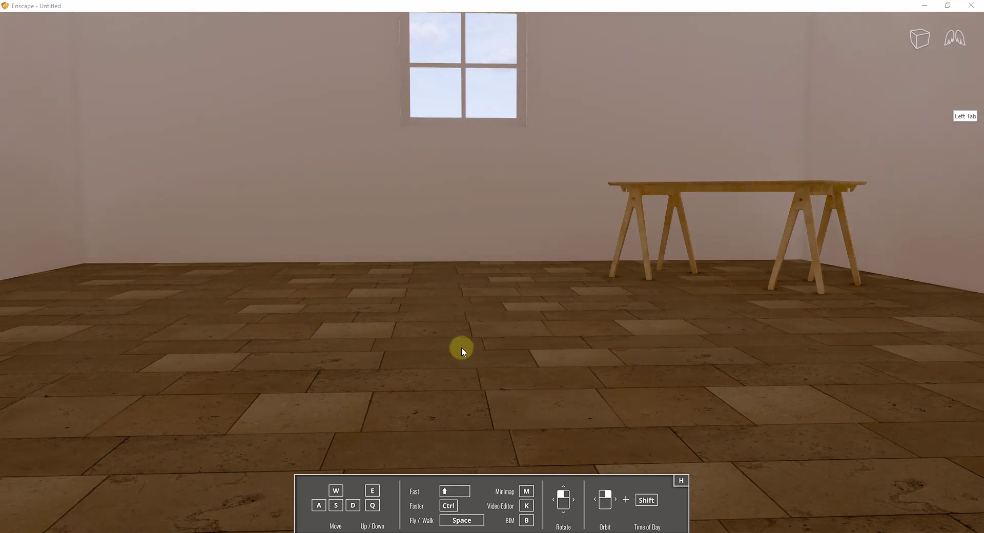
mouse_move(564, 7)
left_mouse_down()
mouse_move(242, 125)
mouse_move(0, 143)
left_mouse_up()
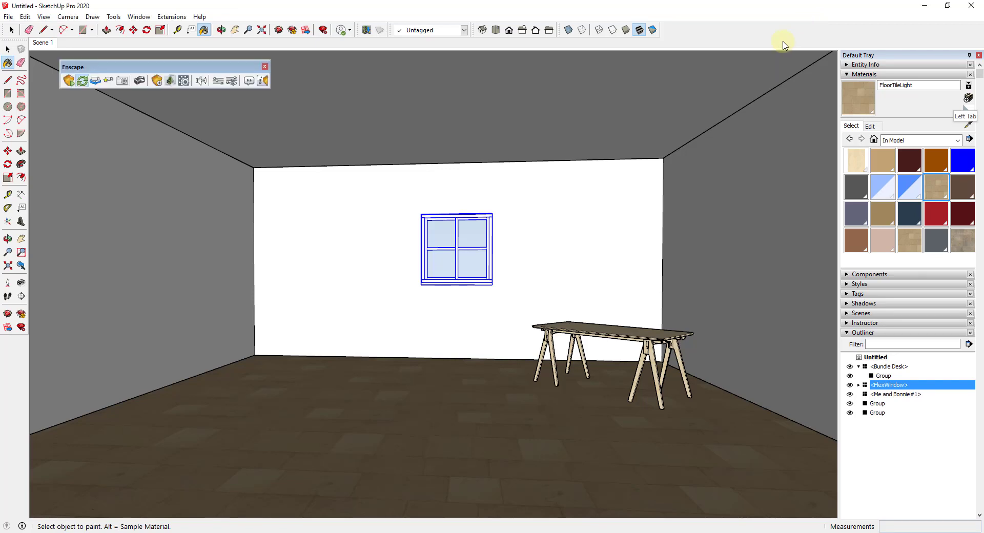
Step: Open the Enscape material editor, sample the desk's material, and sample the floor to load FloorTileLight for editing
left_click(183, 82)
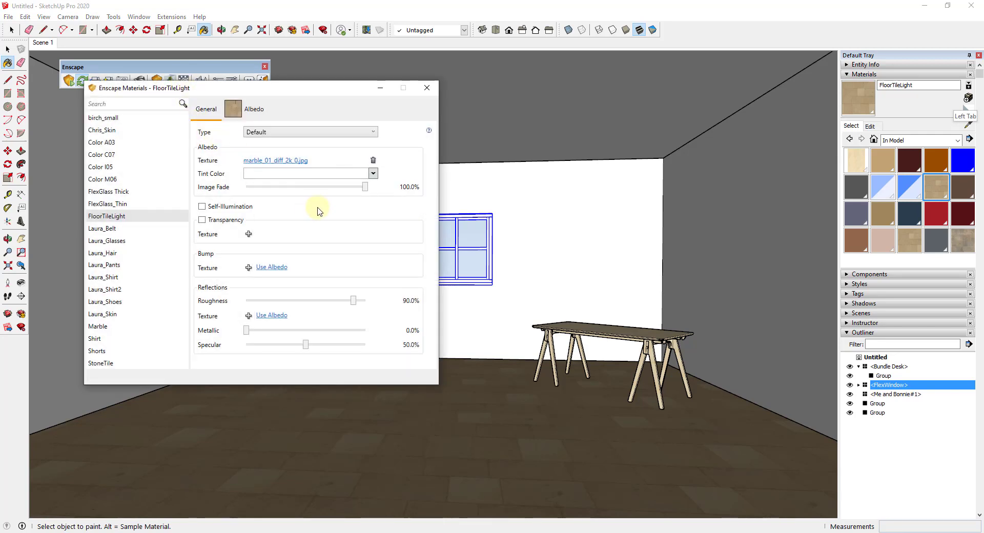
left_click(970, 128)
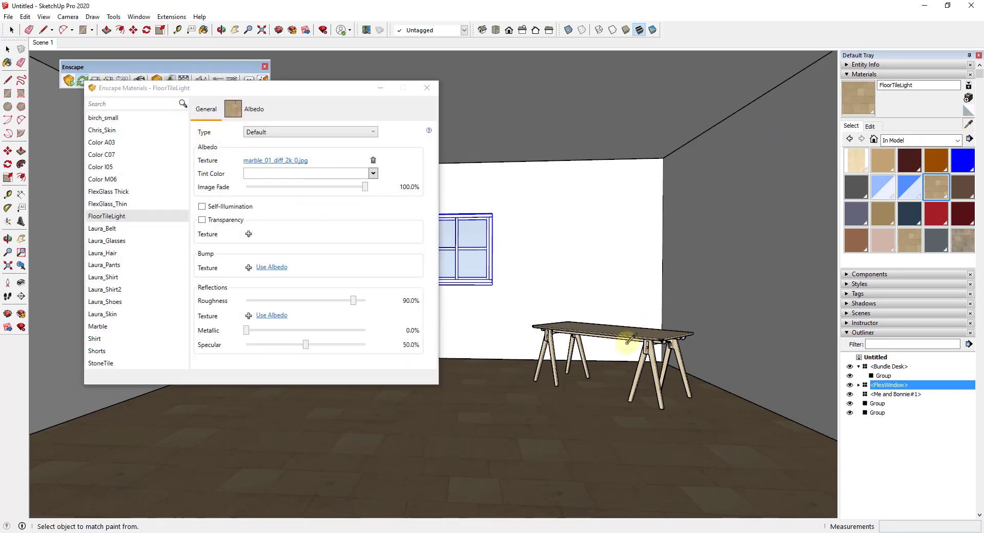
left_click(627, 335)
left_click(968, 126)
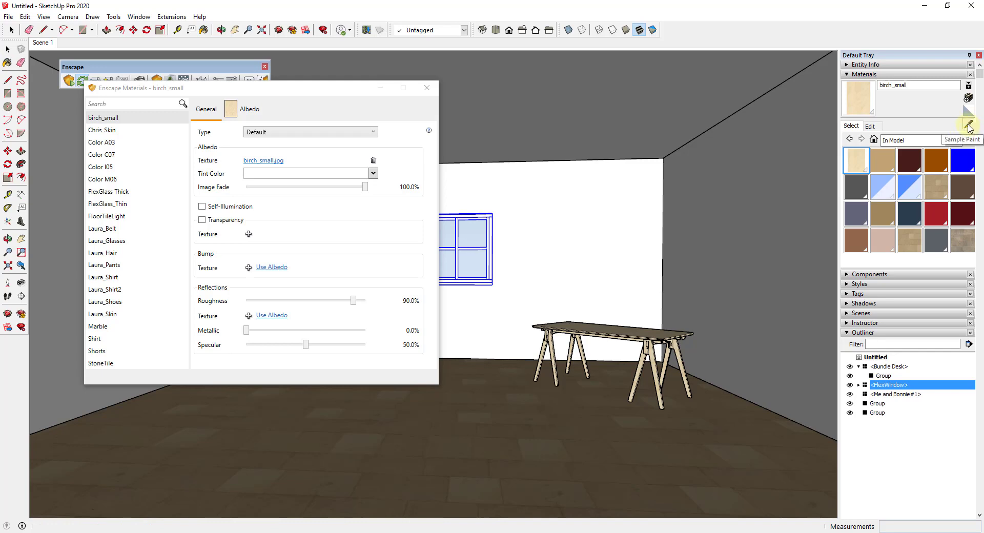
left_click(545, 437)
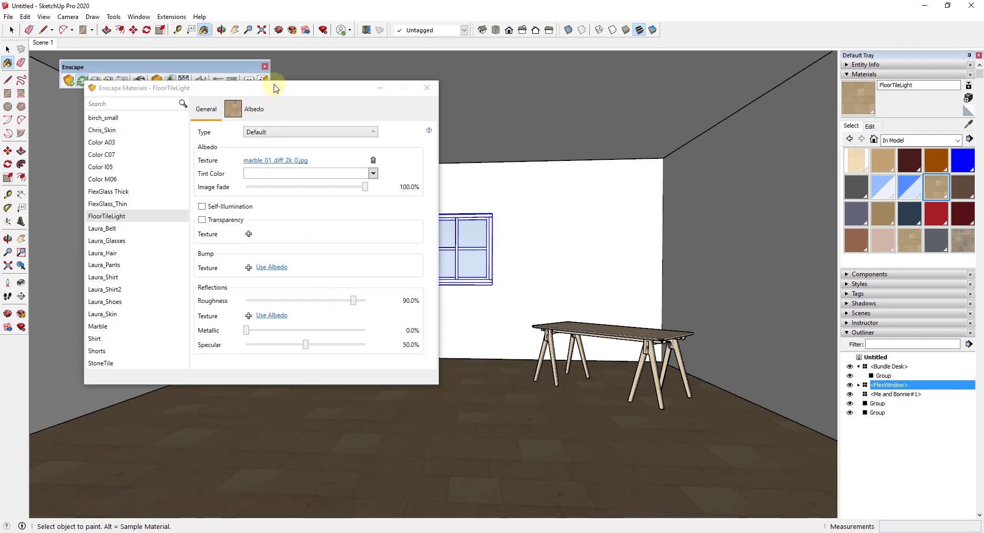
Step: Move the Enscape material editor out of the way and bring up the Enscape render
left_click_drag(258, 92, 0, 149)
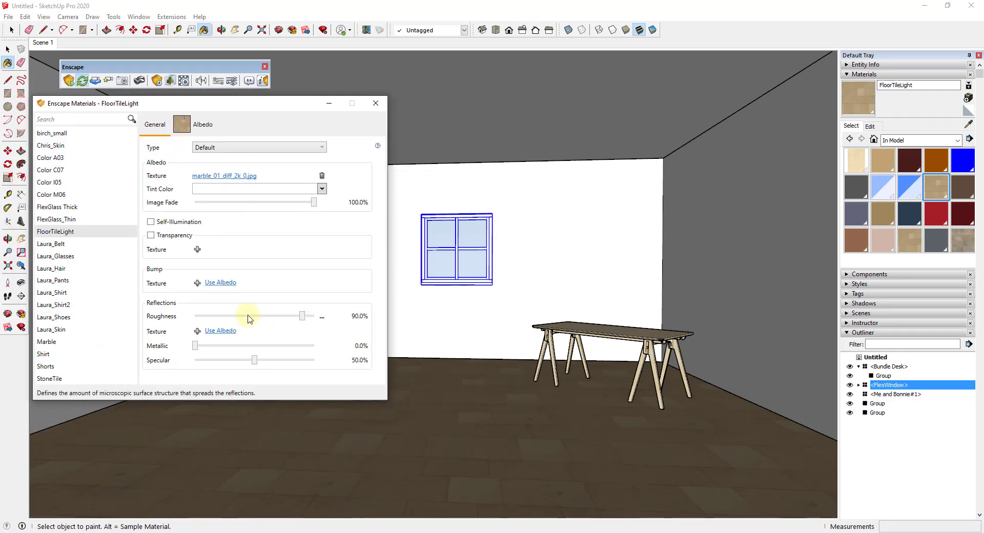
left_click_drag(280, 105, 0, 154)
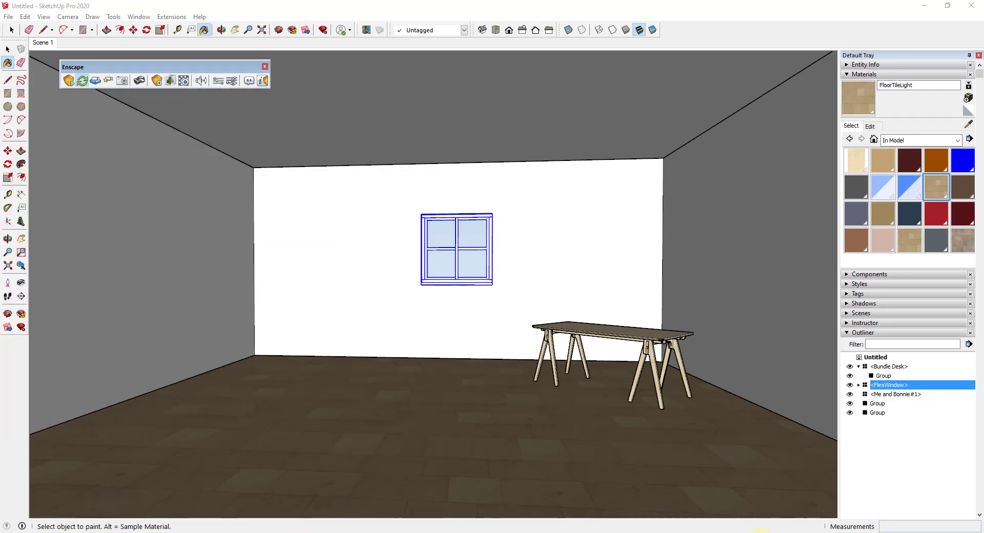
mouse_move(707, 532)
left_click(708, 490)
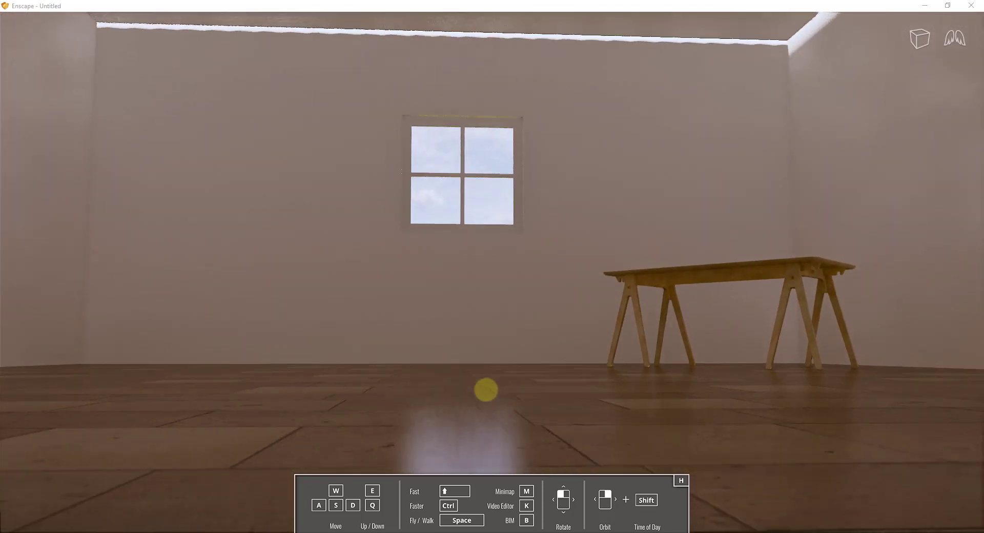
Step: Examine the window's reflection on the tiled floor up close, and move the render window aside to return to SketchUp
left_click_drag(486, 390, 516, 405)
key("w")
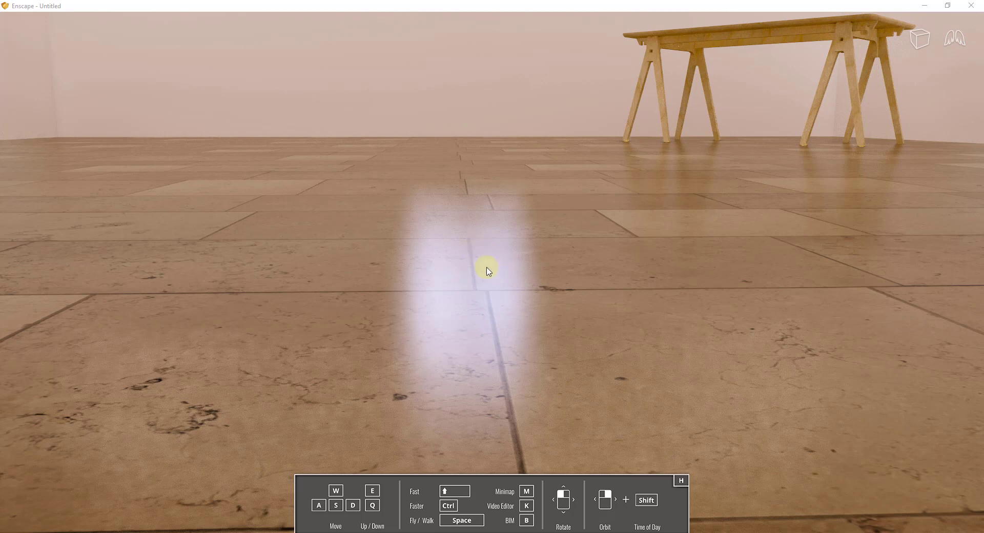
right_click_drag(487, 267, 485, 266)
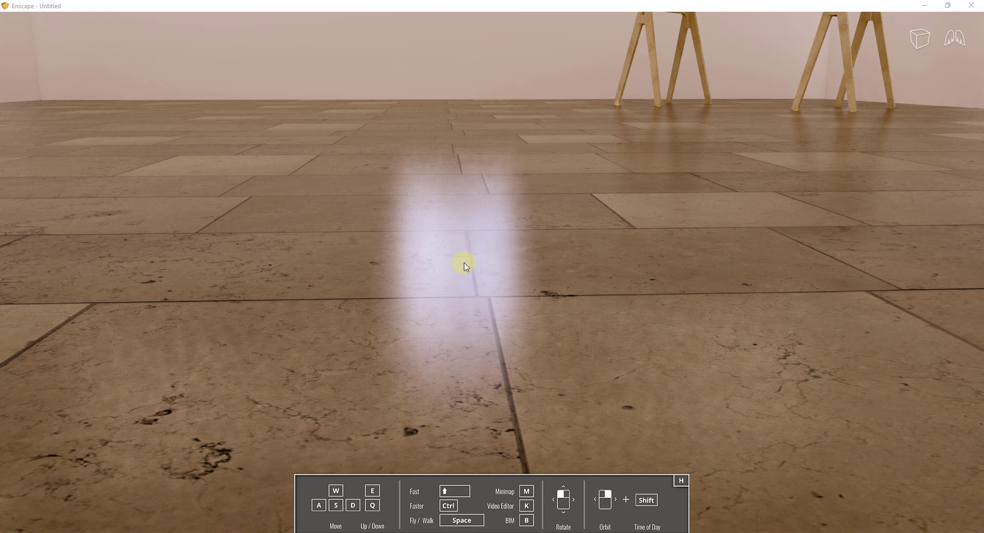
left_click_drag(483, 272, 457, 213)
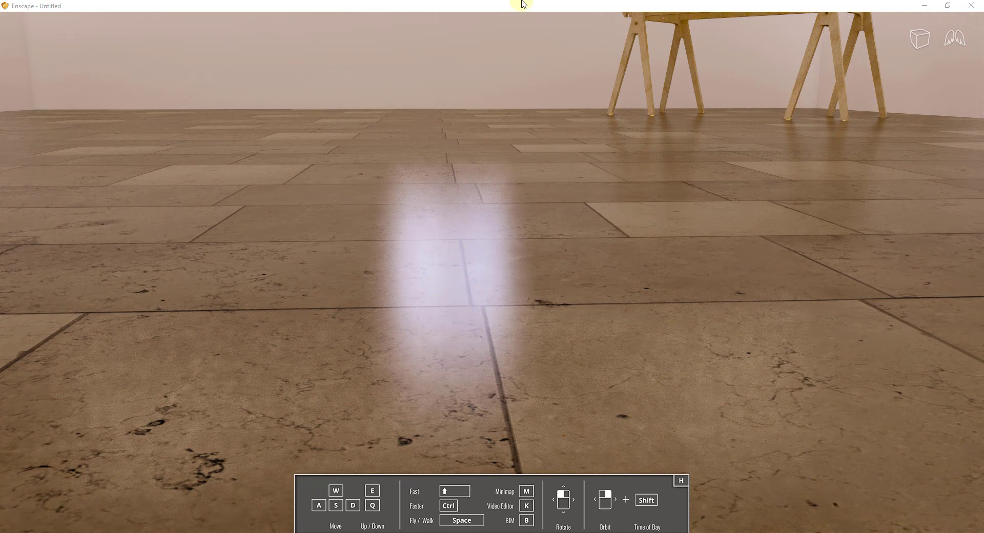
mouse_move(523, 4)
left_mouse_down()
mouse_move(10, 171)
mouse_move(0, 2)
left_mouse_up()
left_click(333, 6)
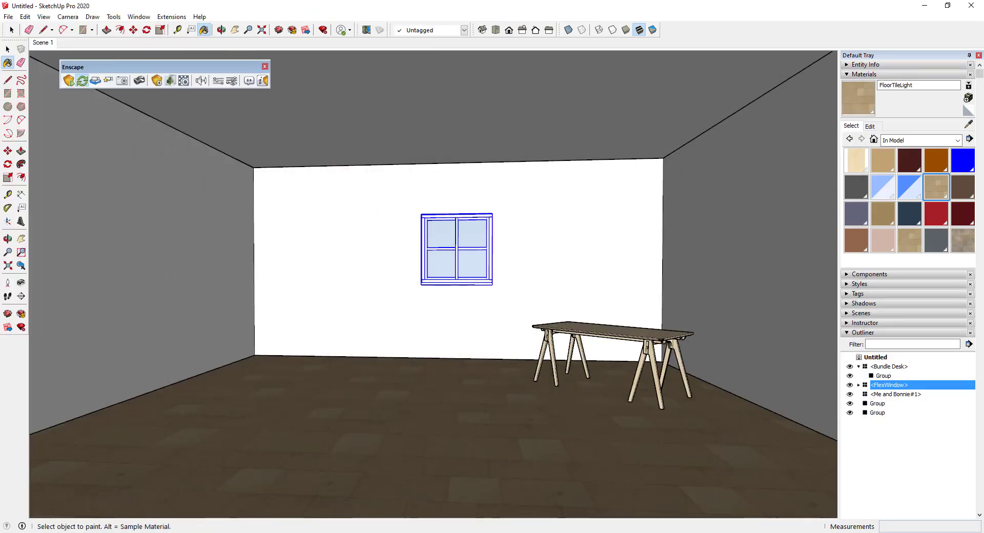
Step: Bring back the Enscape material editor and load marble_01_rough_2k as FloorTileLight's roughness texture
left_click_drag(0, 174, 364, 145)
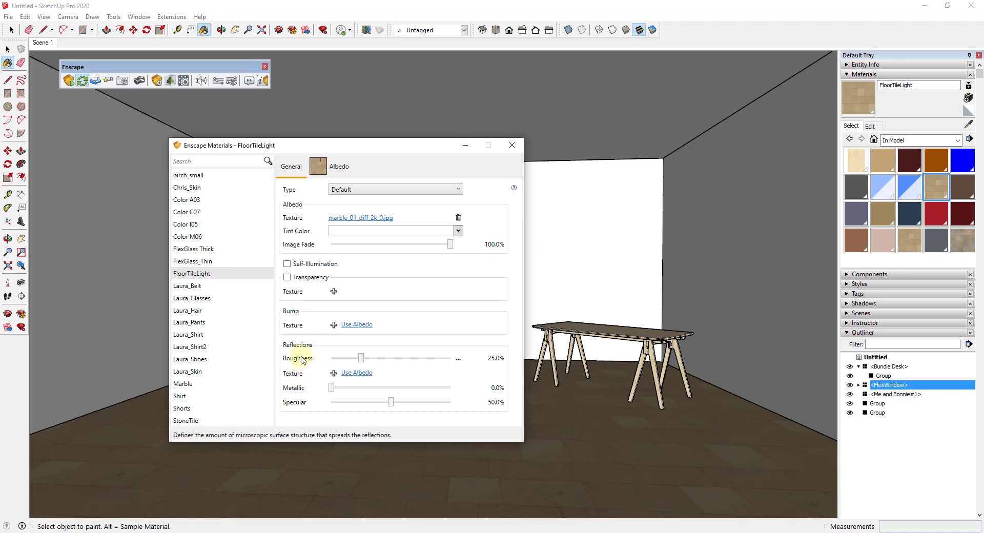
left_click(334, 373)
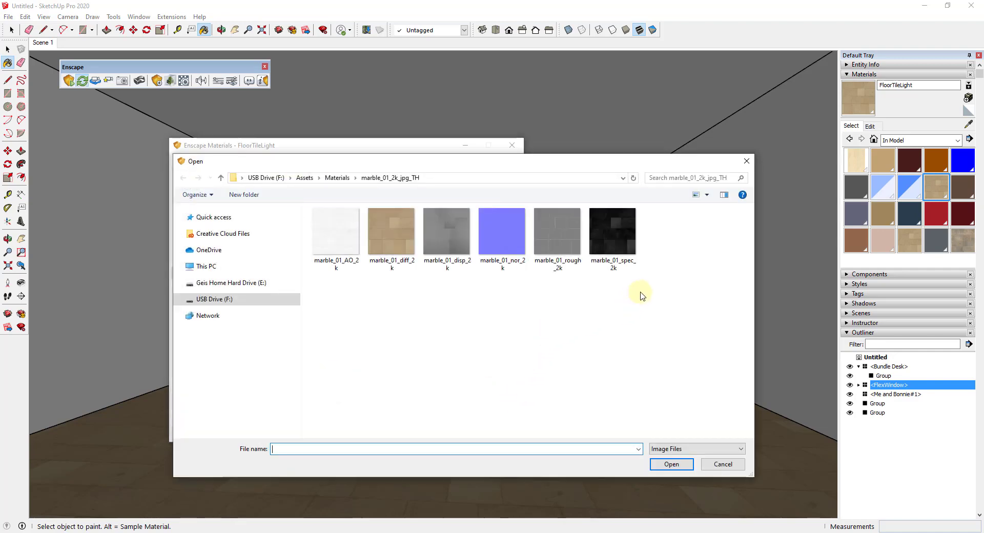
double_click(572, 234)
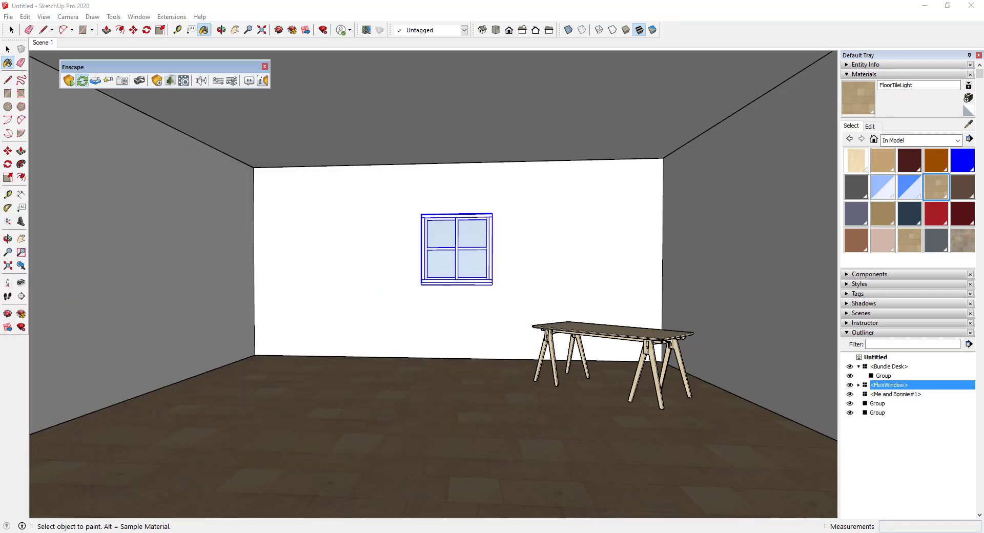
Step: Bring the Enscape render back into view and examine the roughness-mapped floor reflections from low and higher viewpoints
left_click_drag(0, 49, 487, 1)
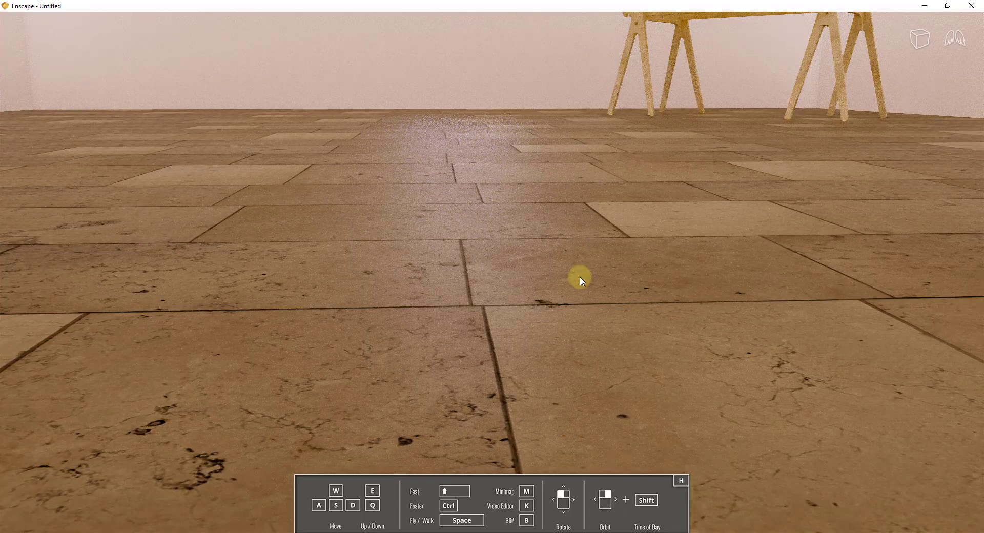
right_click_drag(528, 294, 507, 298)
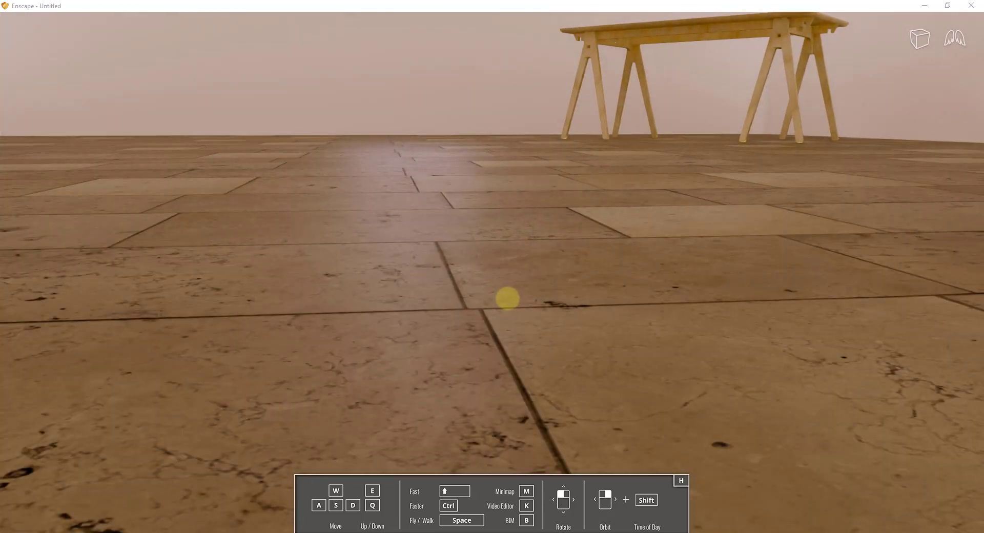
key("q")
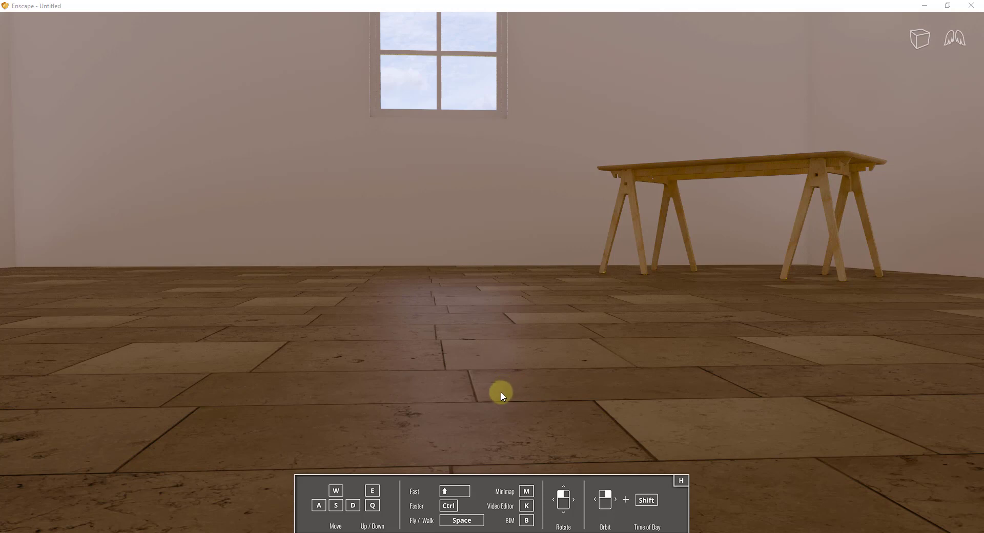
left_click_drag(493, 345, 492, 339)
key("q")
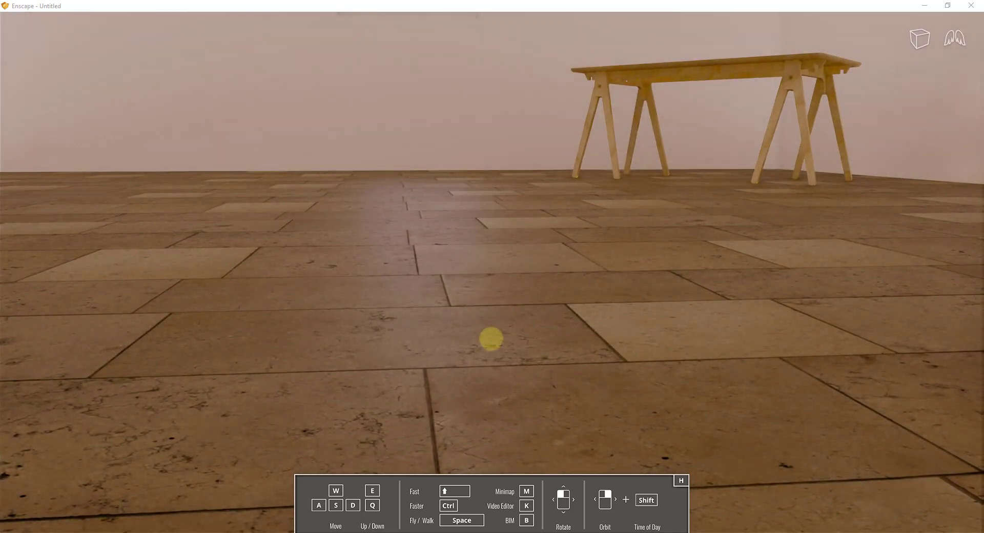
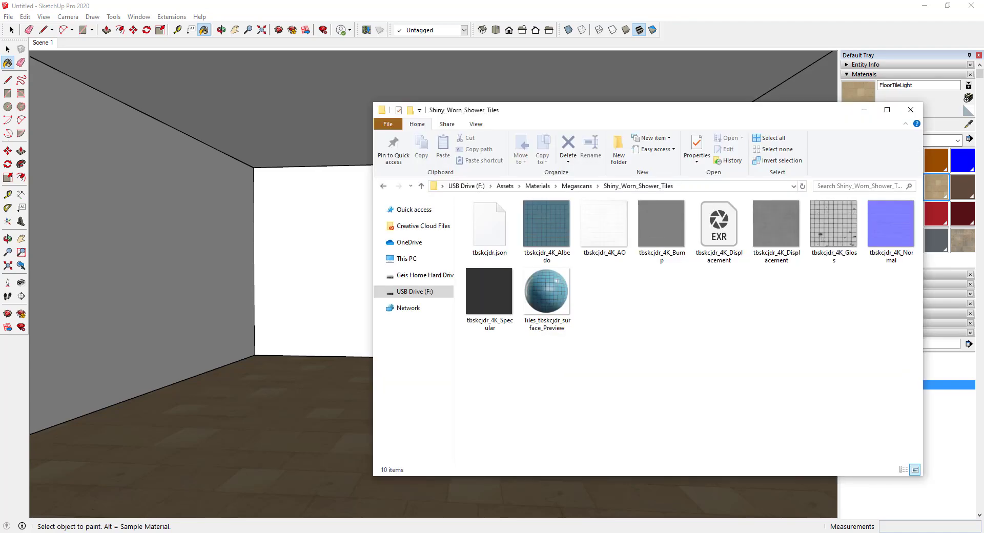
Step: Place the marble_01_2k_jpg_TH and Shiny_Worn_Shower_Tiles folders side by side and compare the marble's rough map with the tiles' gloss map
mouse_move(983, 147)
left_mouse_down()
mouse_move(291, 85)
mouse_move(323, 86)
left_mouse_up()
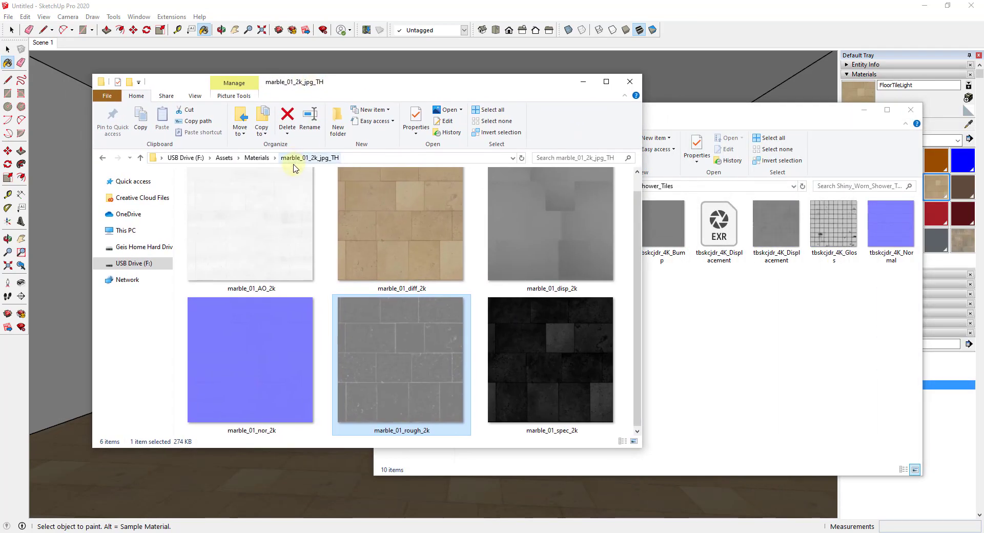
key("super+Left")
left_click(685, 364)
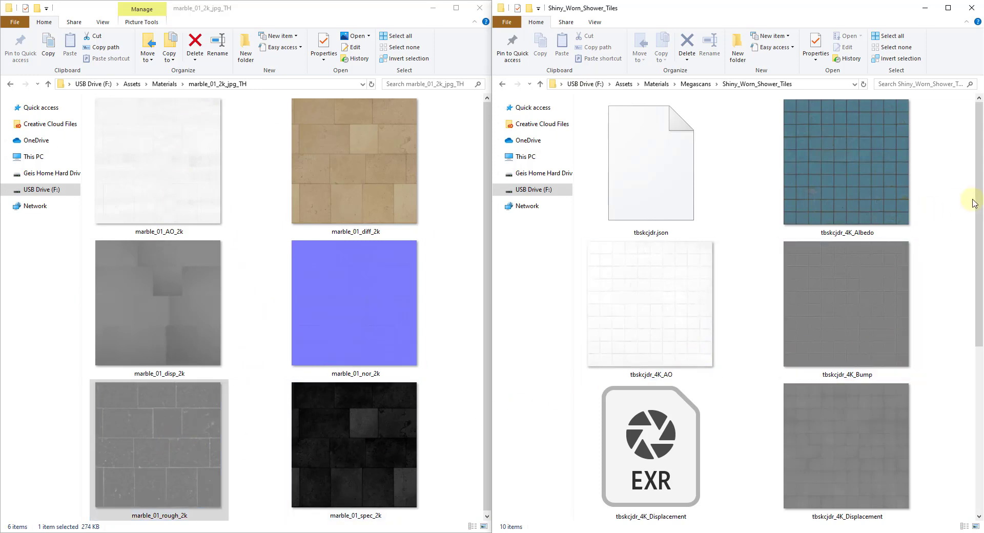
left_click_drag(978, 187, 979, 379)
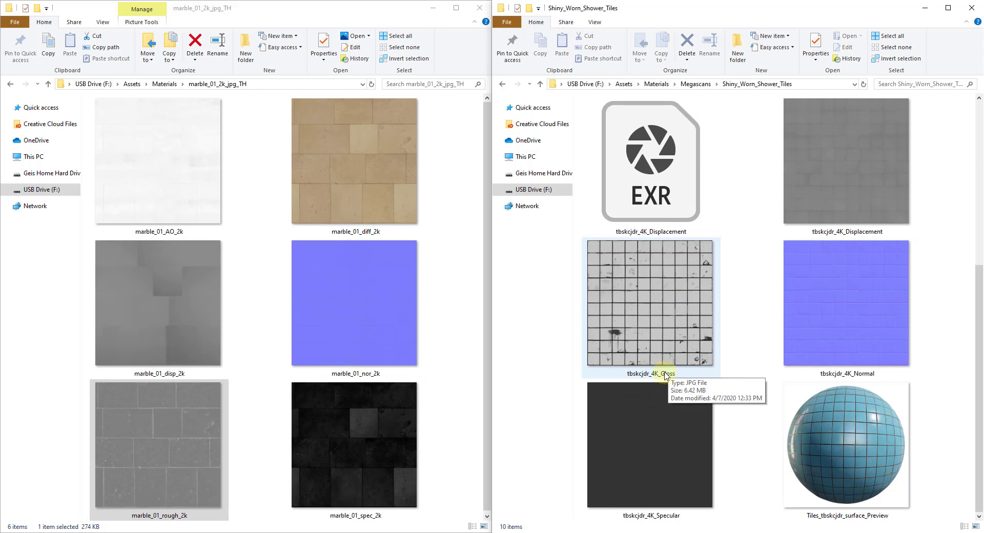
left_click(162, 420)
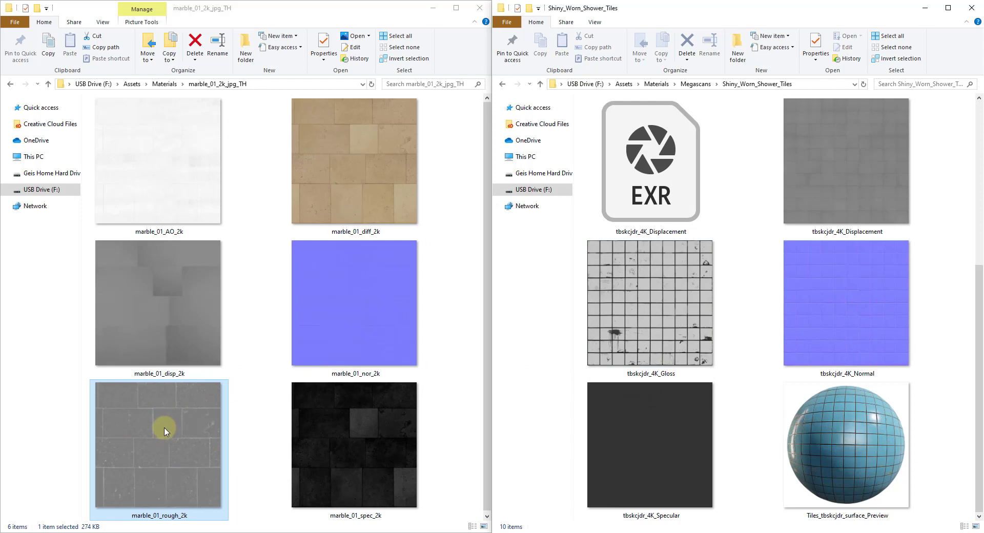
left_click(682, 329)
left_click(672, 322)
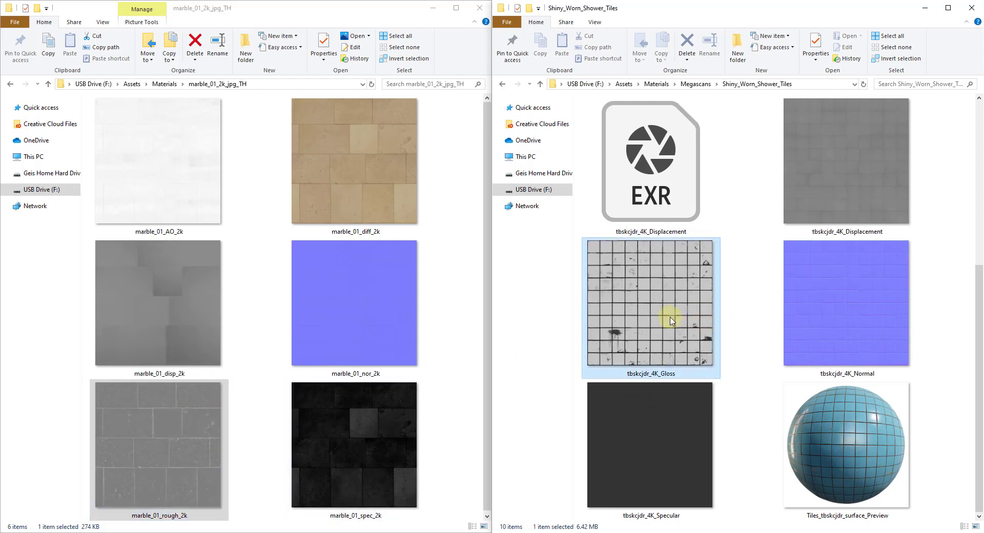
Step: Zoom in on the tbskcjdr_4K_Gloss image to examine its grout and tile shades, and clear the image and folder windows away
left_click_drag(983, 77, 480, 2)
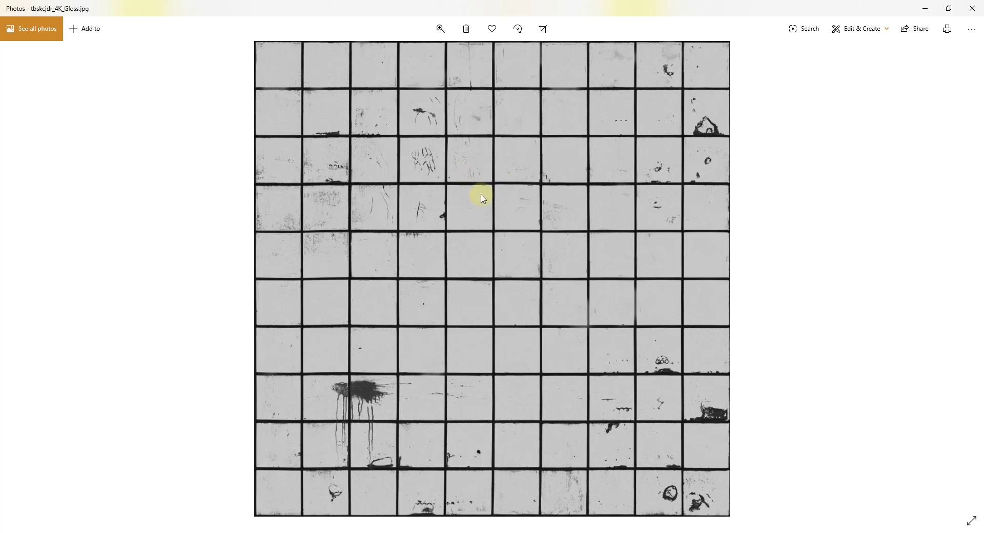
left_click(441, 29)
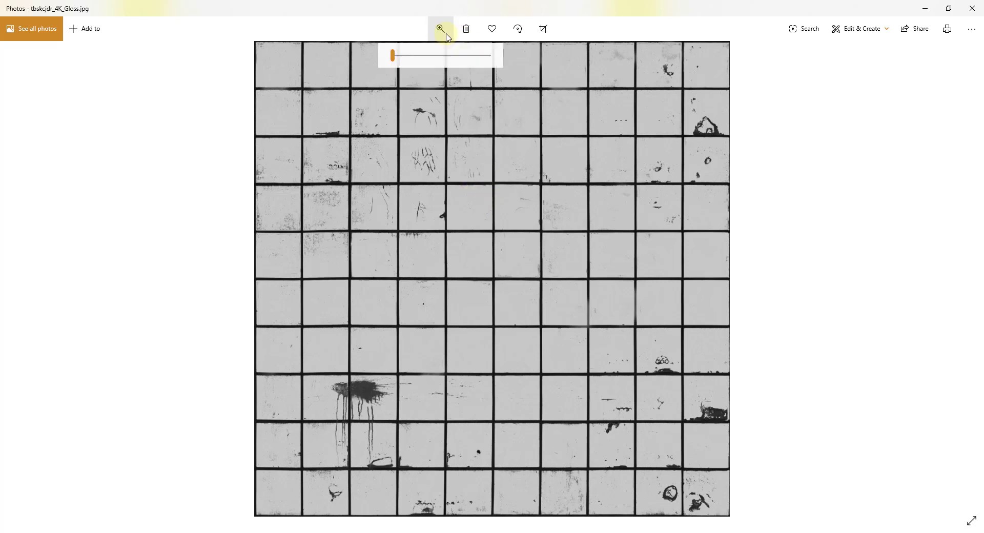
left_click_drag(395, 56, 414, 58)
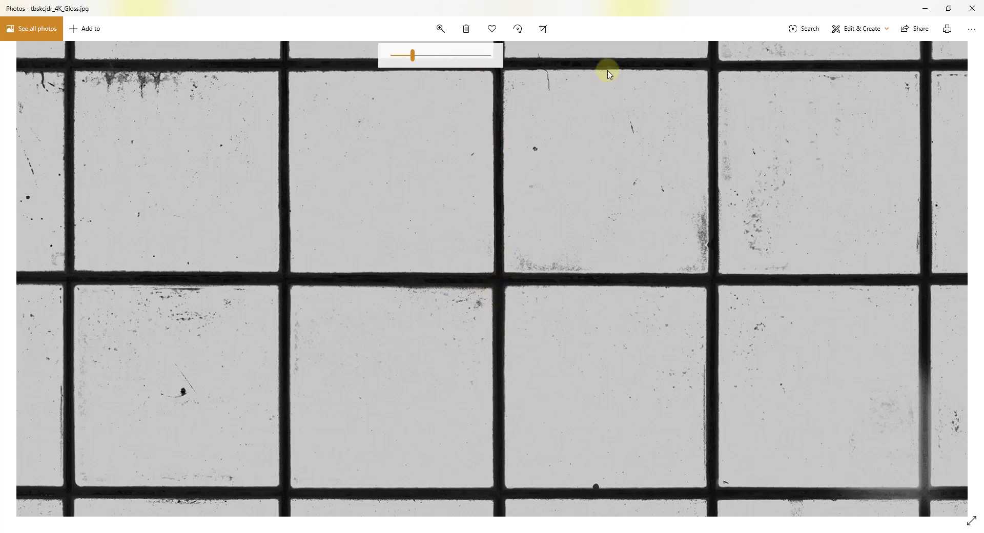
left_click_drag(604, 10, 983, 125)
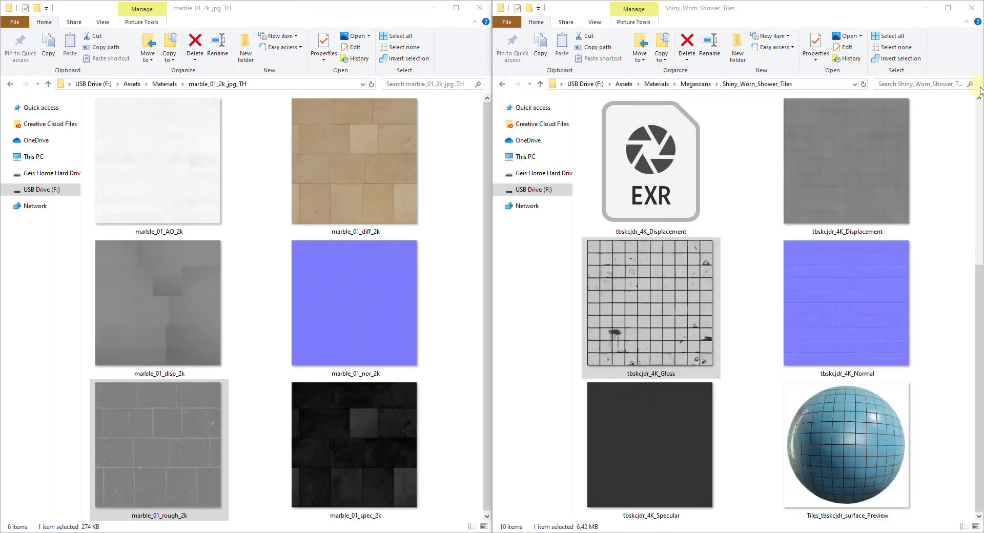
left_click(925, 9)
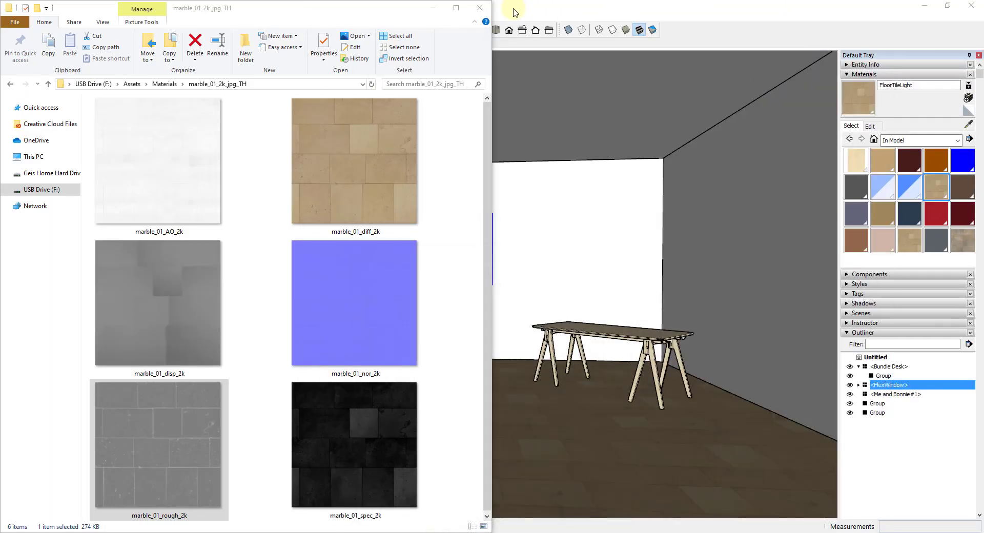
left_click(433, 8)
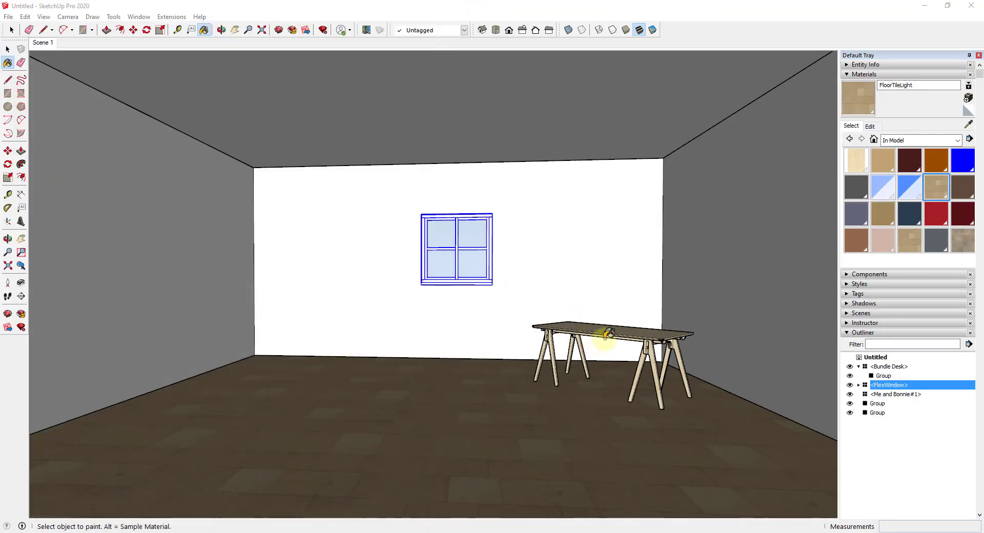
Step: Create a material named ShinyTile using the tbskcjdr_4K_Albedo image from Megascans Shiny_Worn_Shower_Tiles and paint the floor with it
left_click(967, 98)
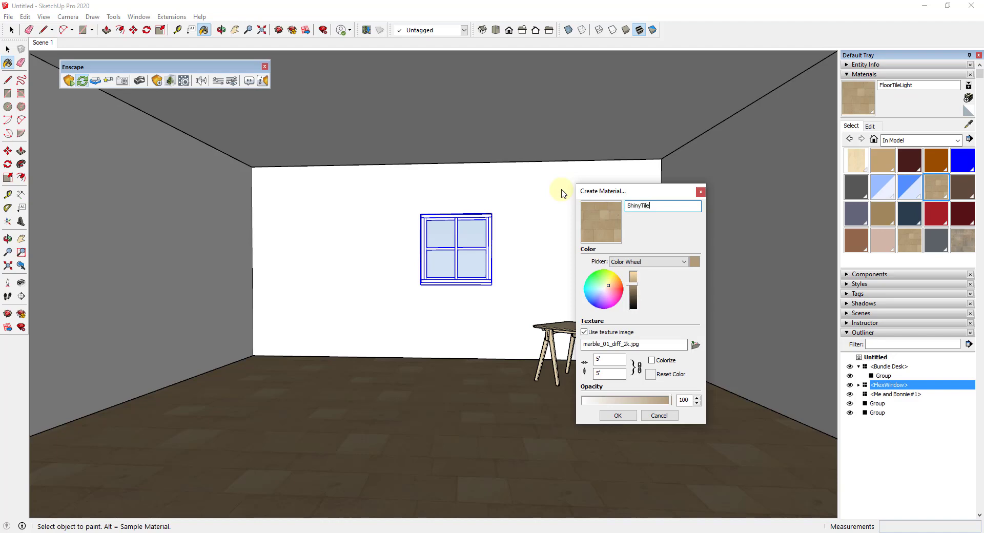
left_click(696, 345)
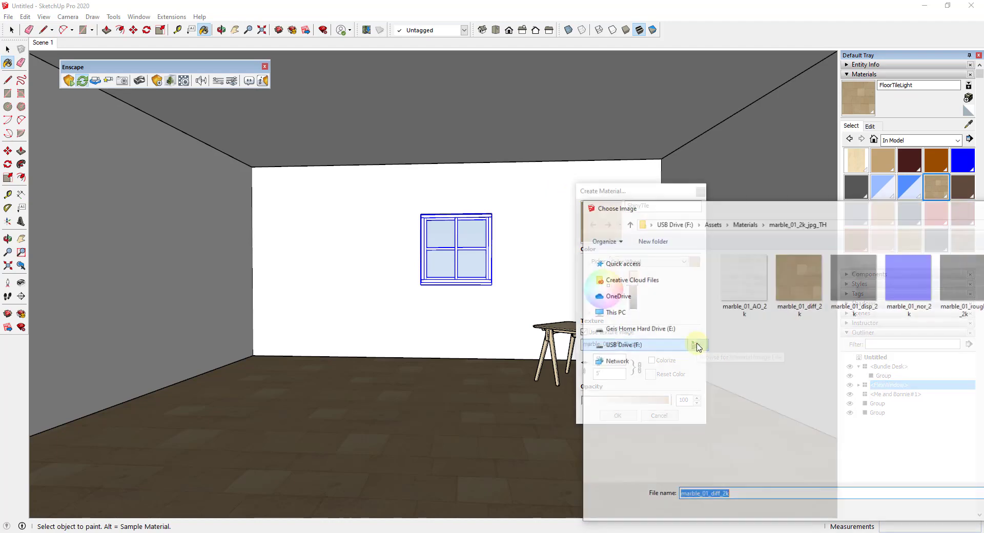
left_click_drag(794, 212, 621, 193)
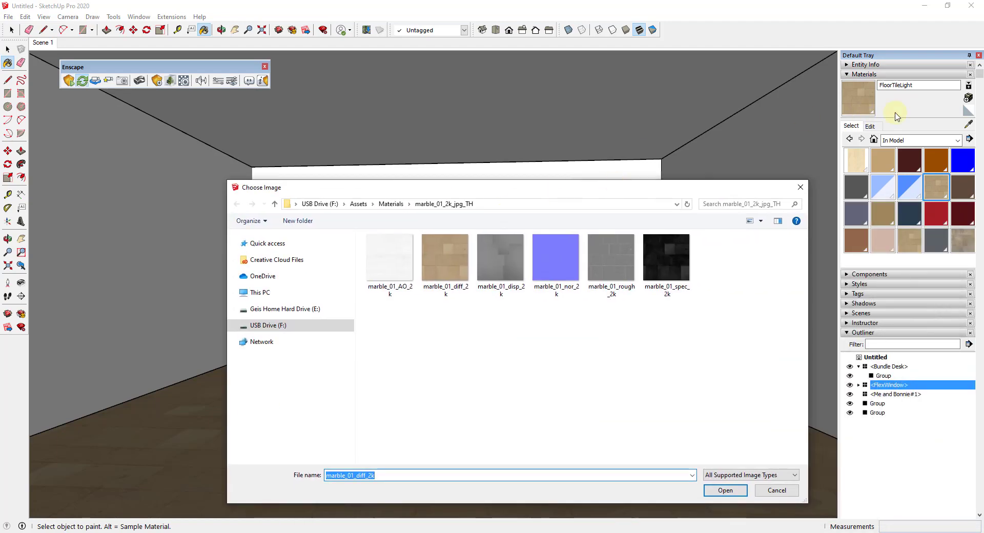
left_click(361, 208)
double_click(441, 284)
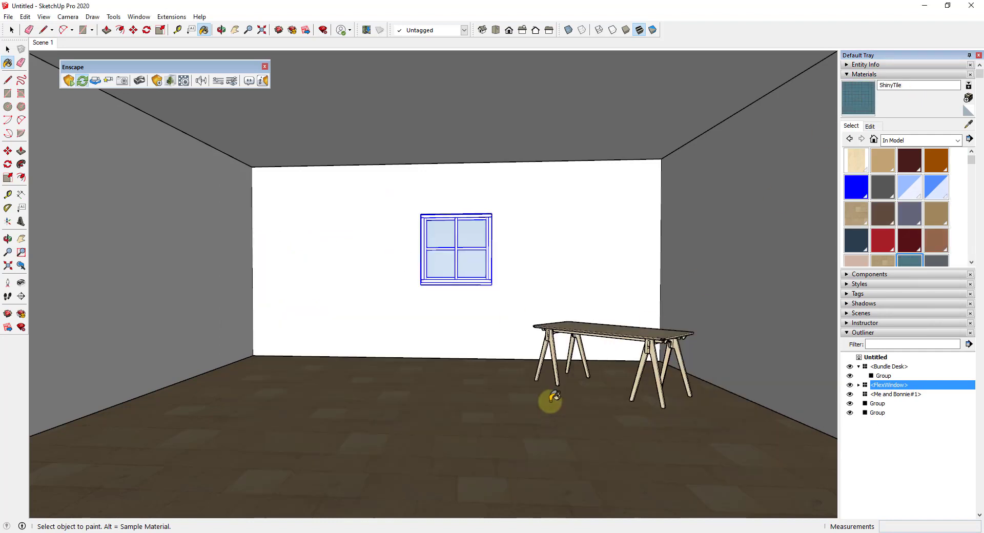
left_click(505, 436)
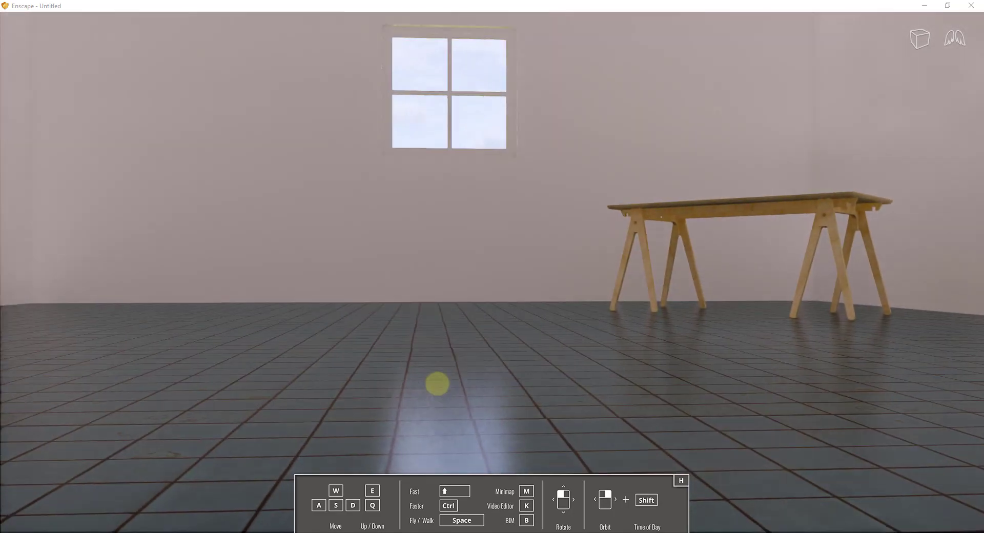
Step: Check the new tiled floor's reflections in the Enscape render and load tbskcjdr_4K_Gloss as ShinyTile's reflection texture
left_click_drag(437, 384, 435, 381)
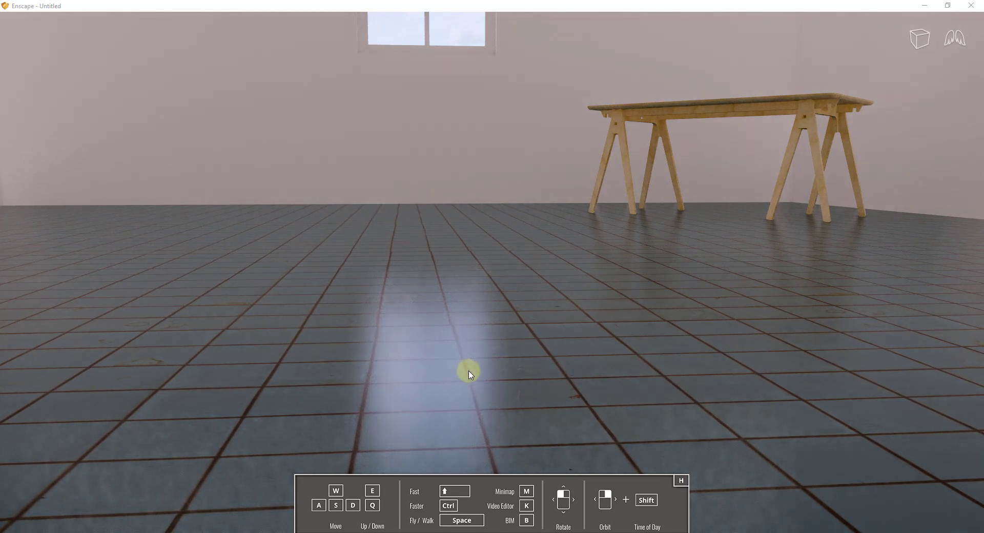
left_click_drag(604, 6, 604, 0)
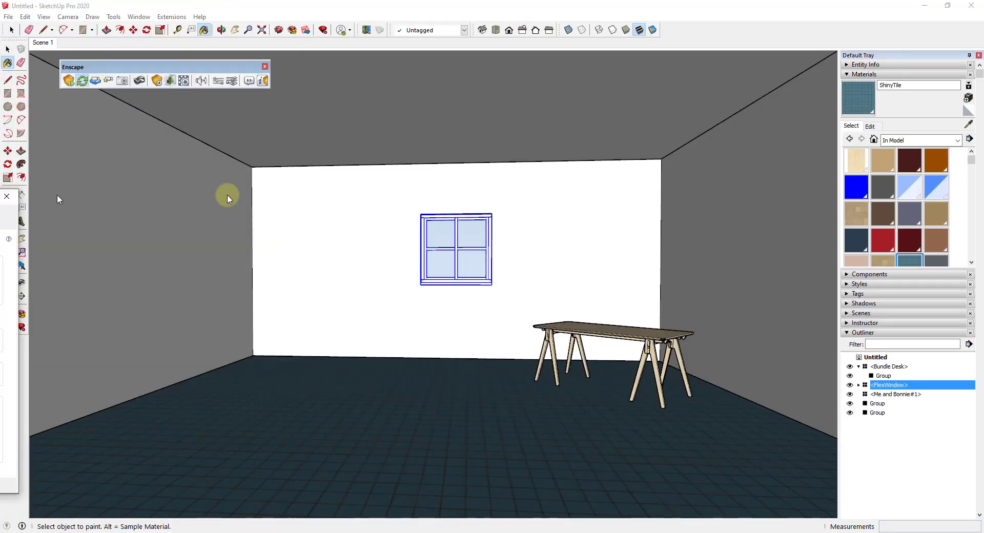
left_click(370, 397)
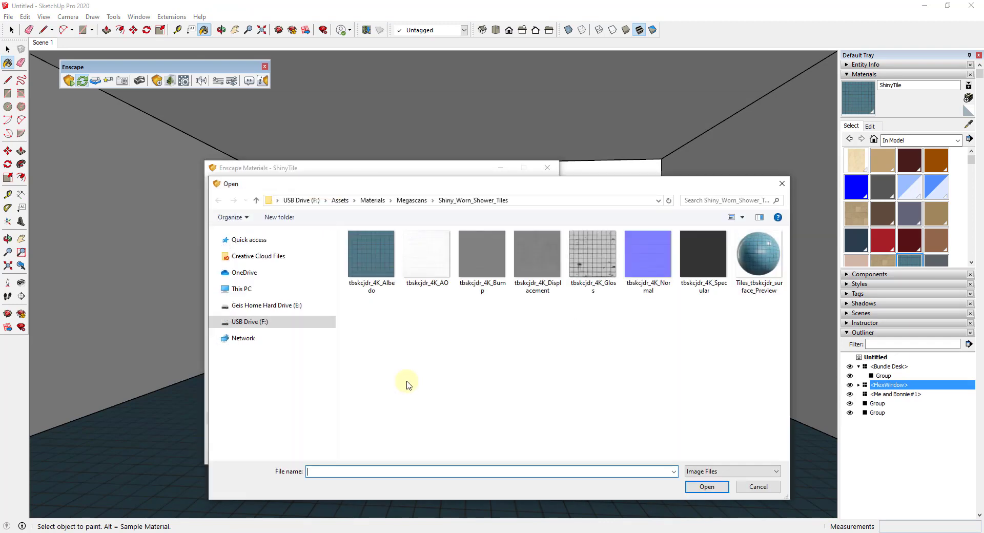
double_click(592, 262)
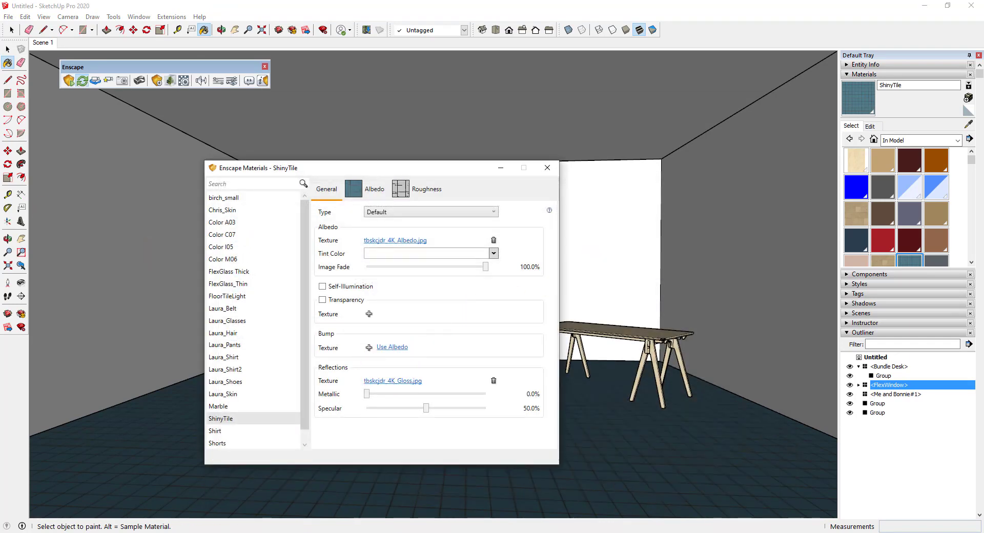
Step: Bring the Enscape render back into view and examine how the grout lines and tile faces reflect the window
left_click_drag(0, 107, 512, 1)
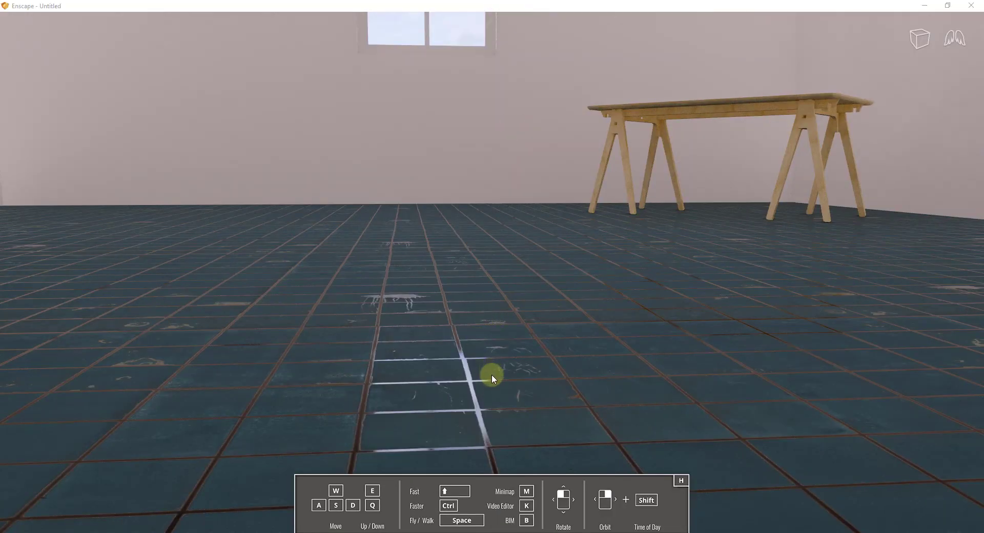
right_click_drag(492, 375, 492, 378)
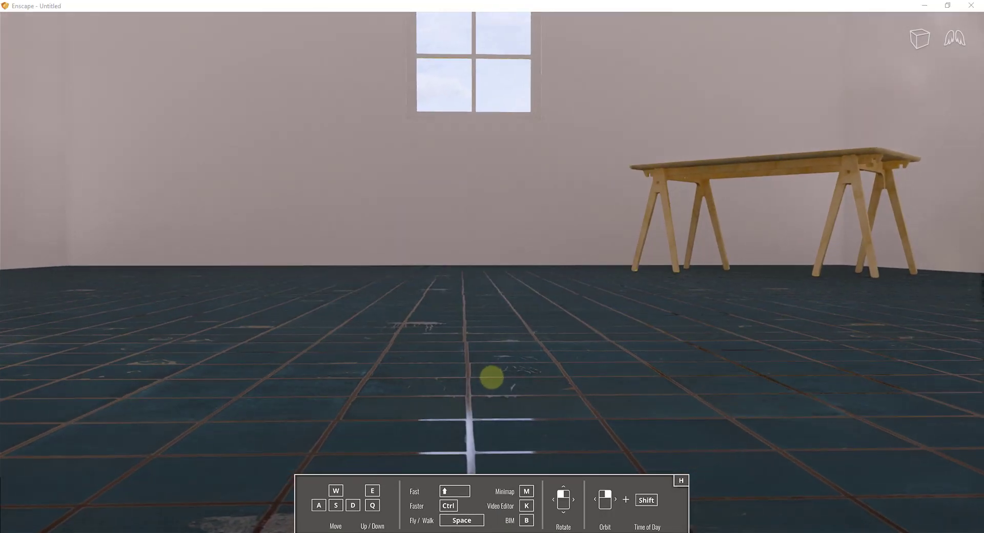
left_click_drag(492, 378, 476, 379)
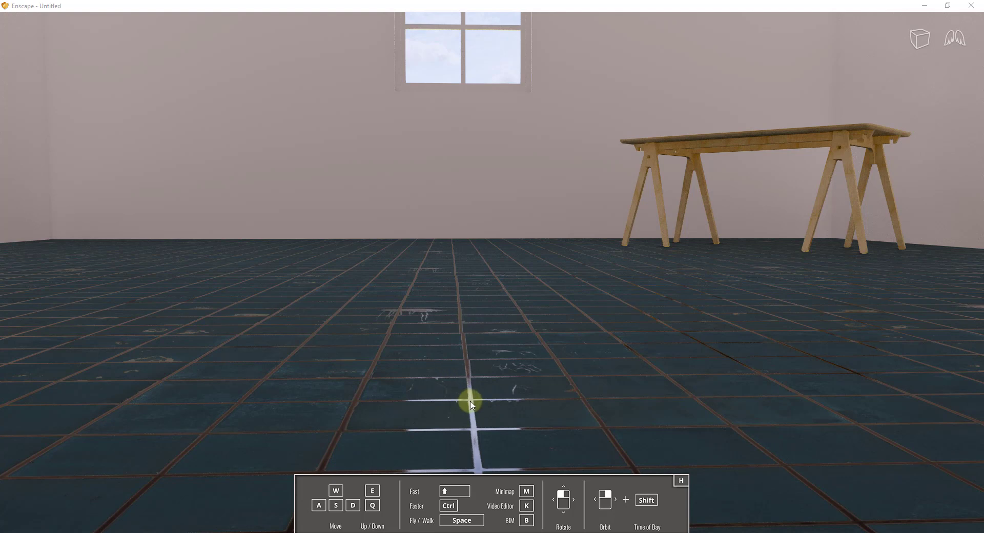
Step: Return to the Enscape material editor and invert ShinyTile's gloss texture used for roughness
left_click_drag(512, 5, 0, 226)
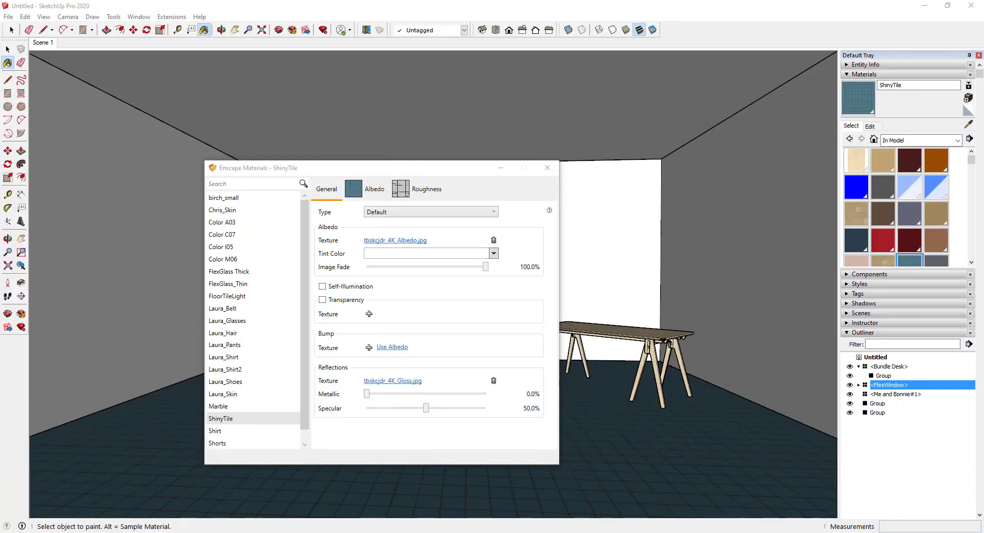
left_click(390, 381)
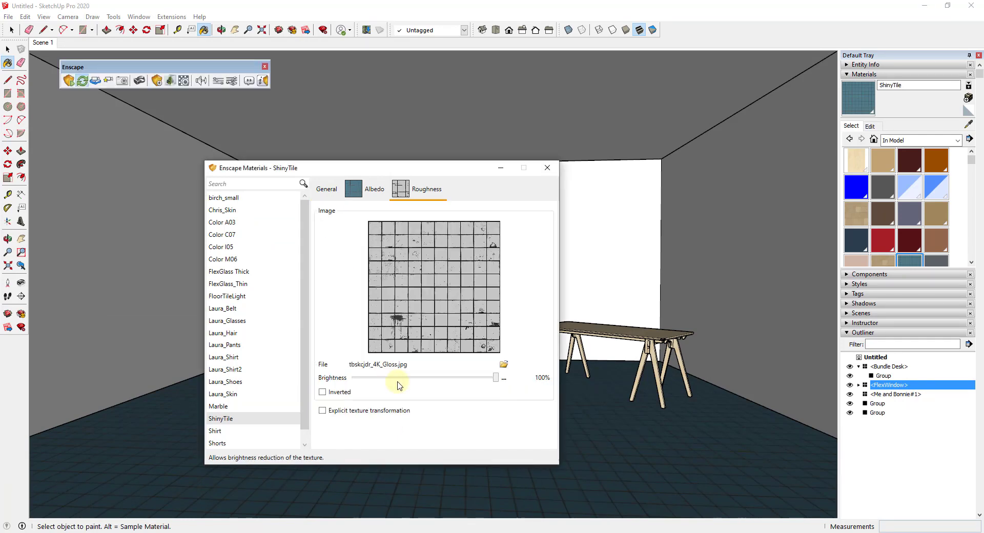
left_click(340, 392)
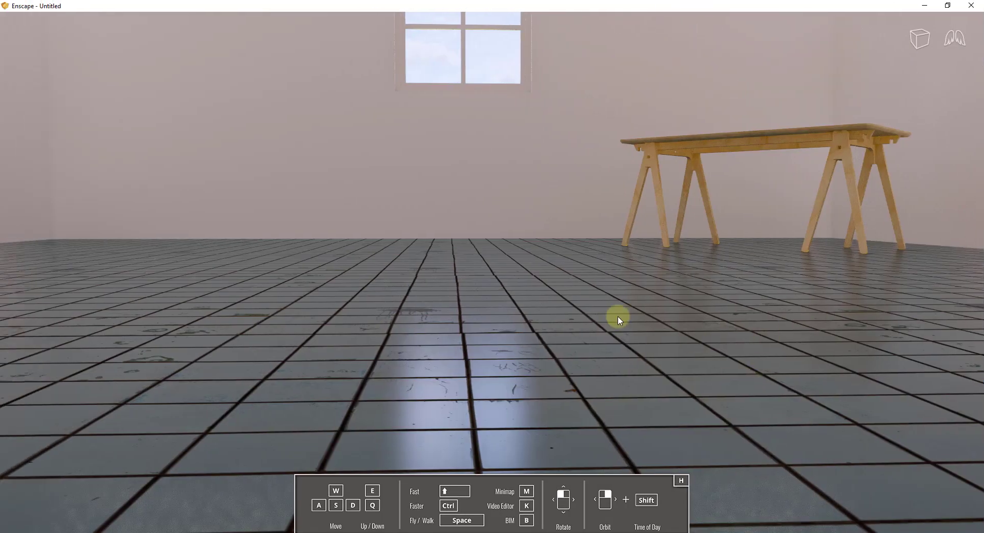
Step: Examine the window's reflection on the shiny tiled floor in the render, moving closer, farther back and to different view angles
right_click_drag(617, 317, 618, 317)
right_click_drag(522, 340, 522, 340)
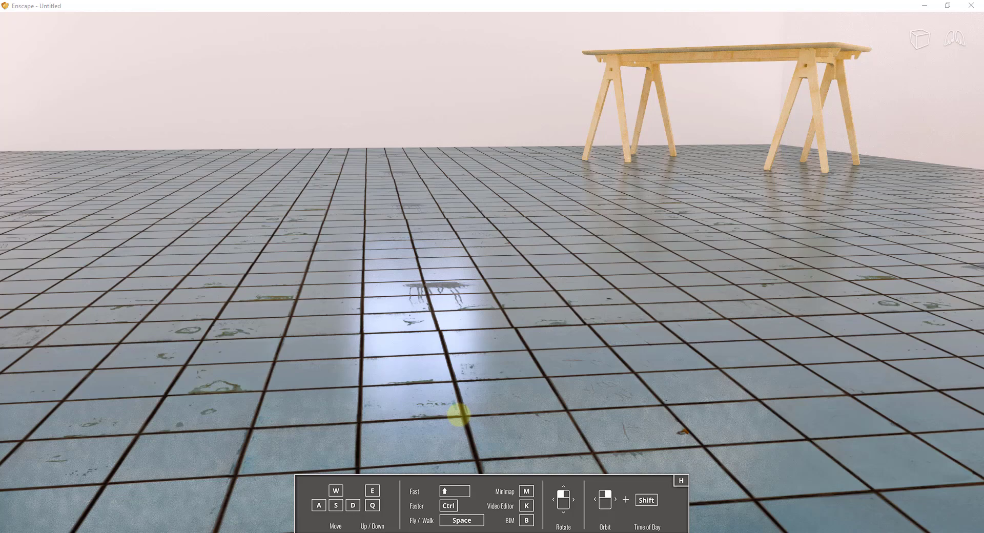
key("w")
left_click_drag(459, 415, 458, 414)
key("s")
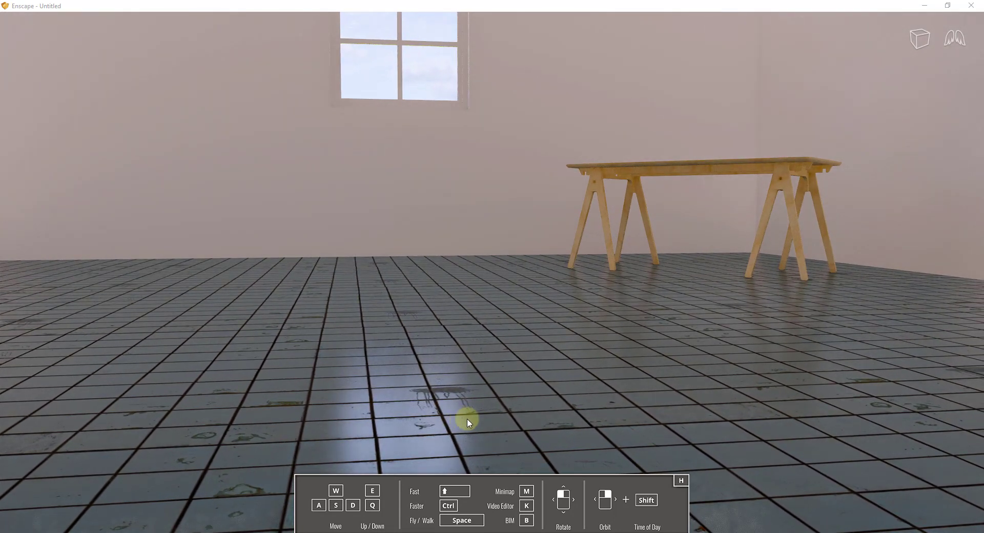
right_click_drag(484, 407, 484, 406)
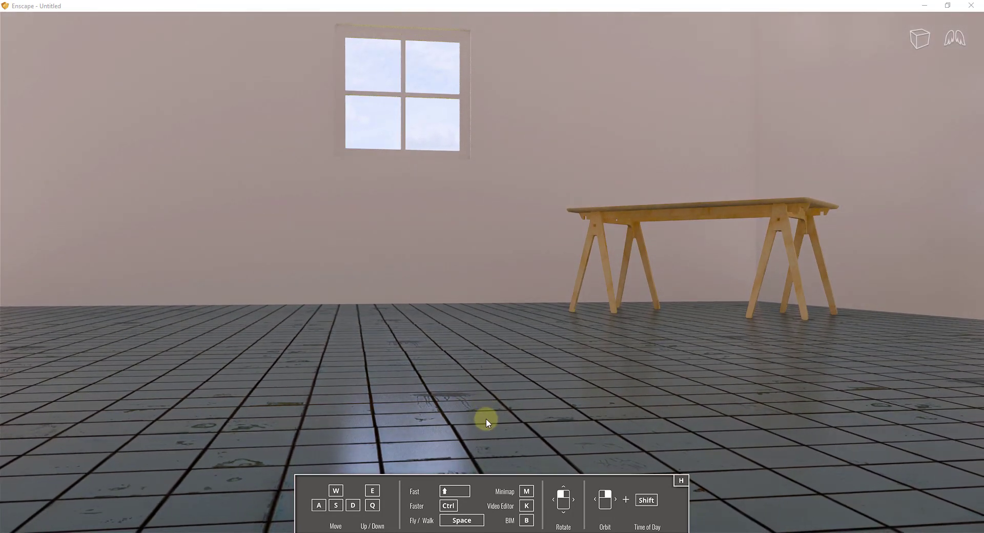
left_click_drag(486, 418, 487, 423)
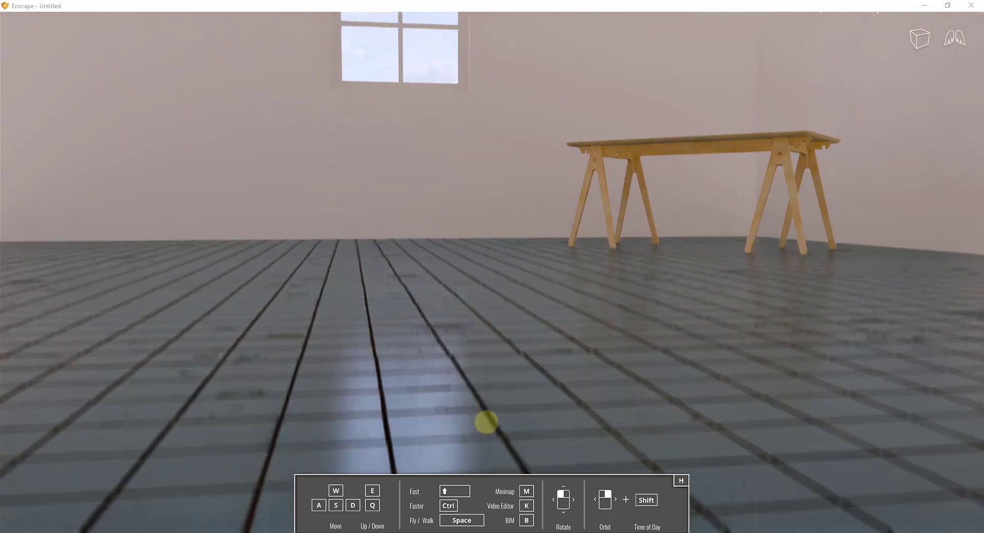